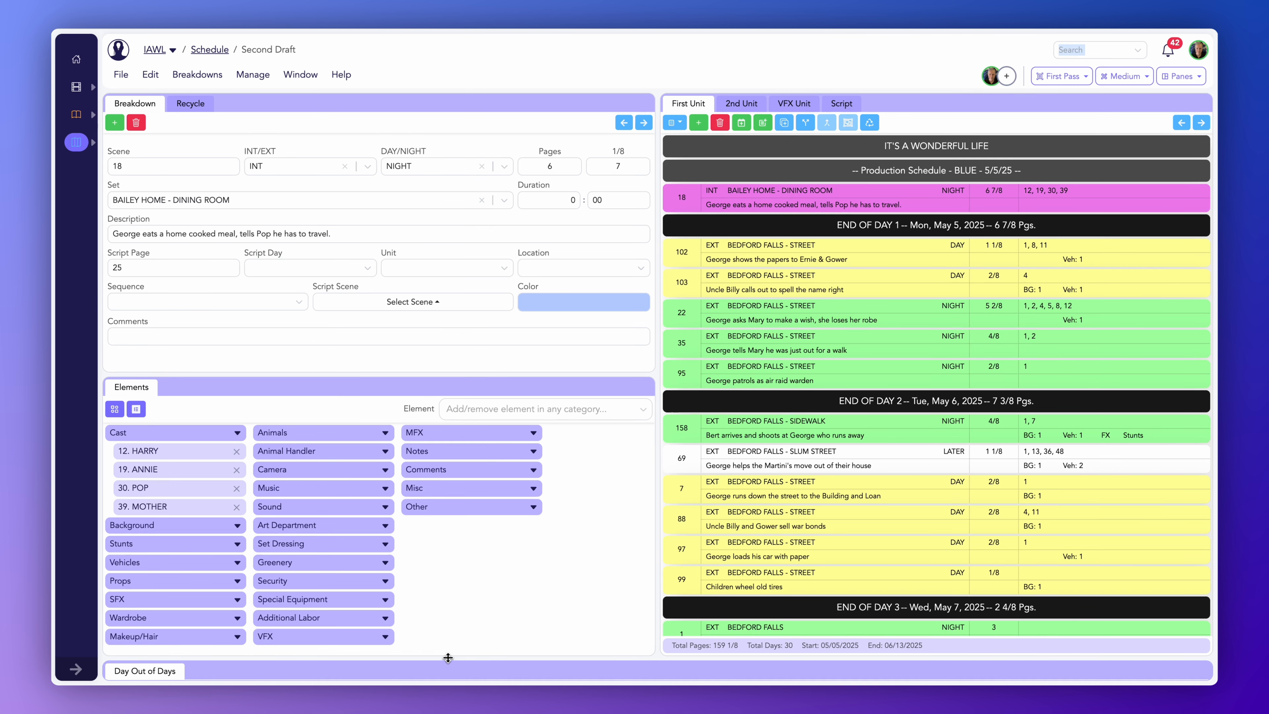
# - Enlarge the Day Out of Days pane to fill the whole workspace and look across its full date range
pyautogui.moveTo(448, 658); pyautogui.dragTo(481, 260)
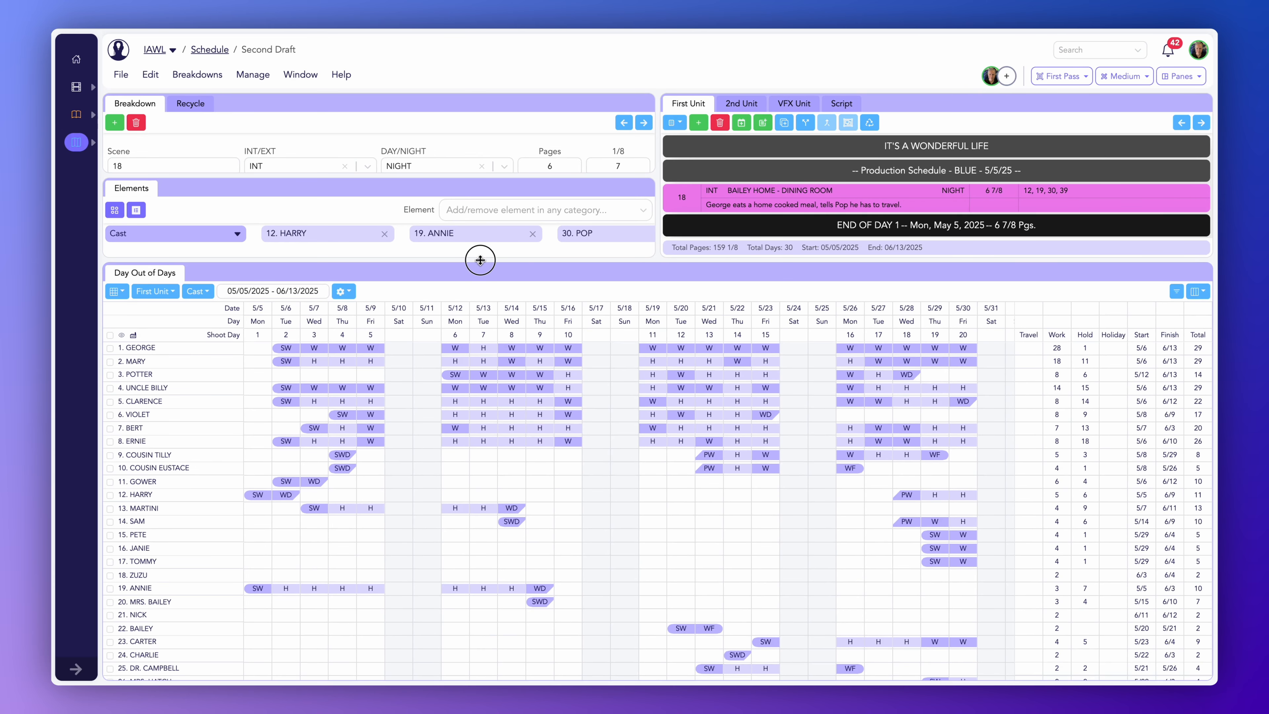
pyautogui.moveTo(480, 260); pyautogui.dragTo(517, 86)
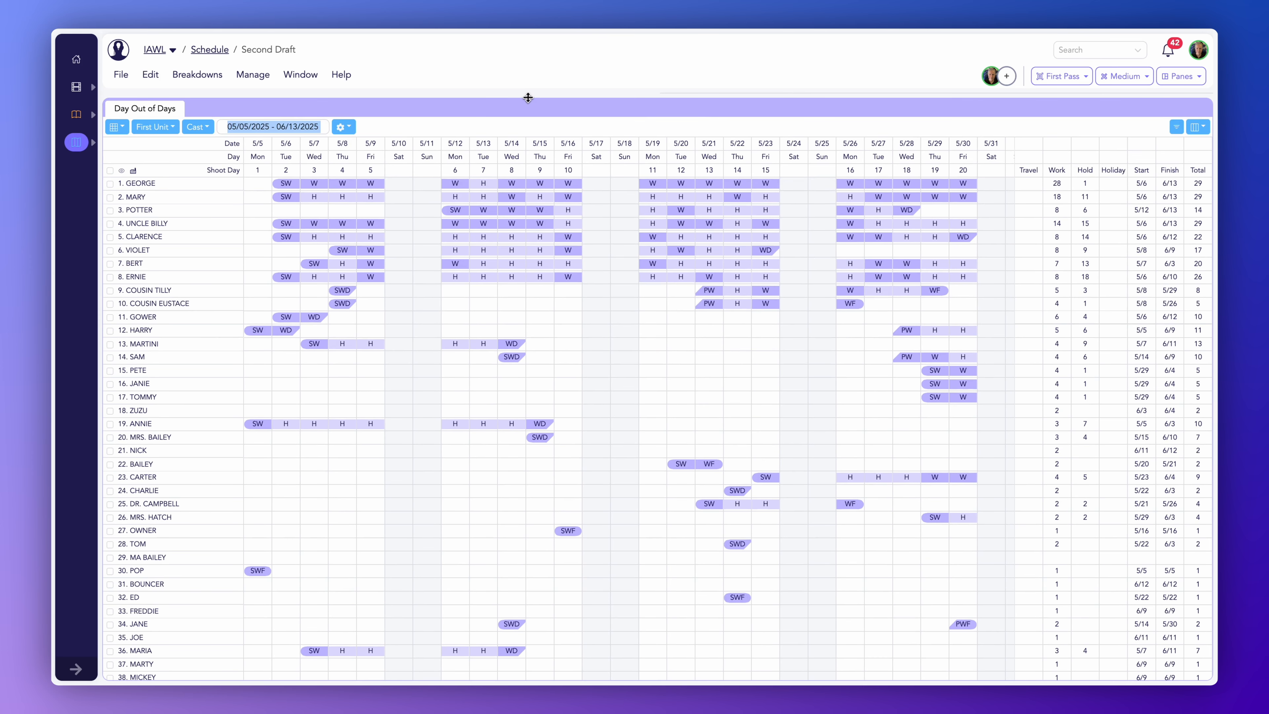
pyautogui.click(468, 131)
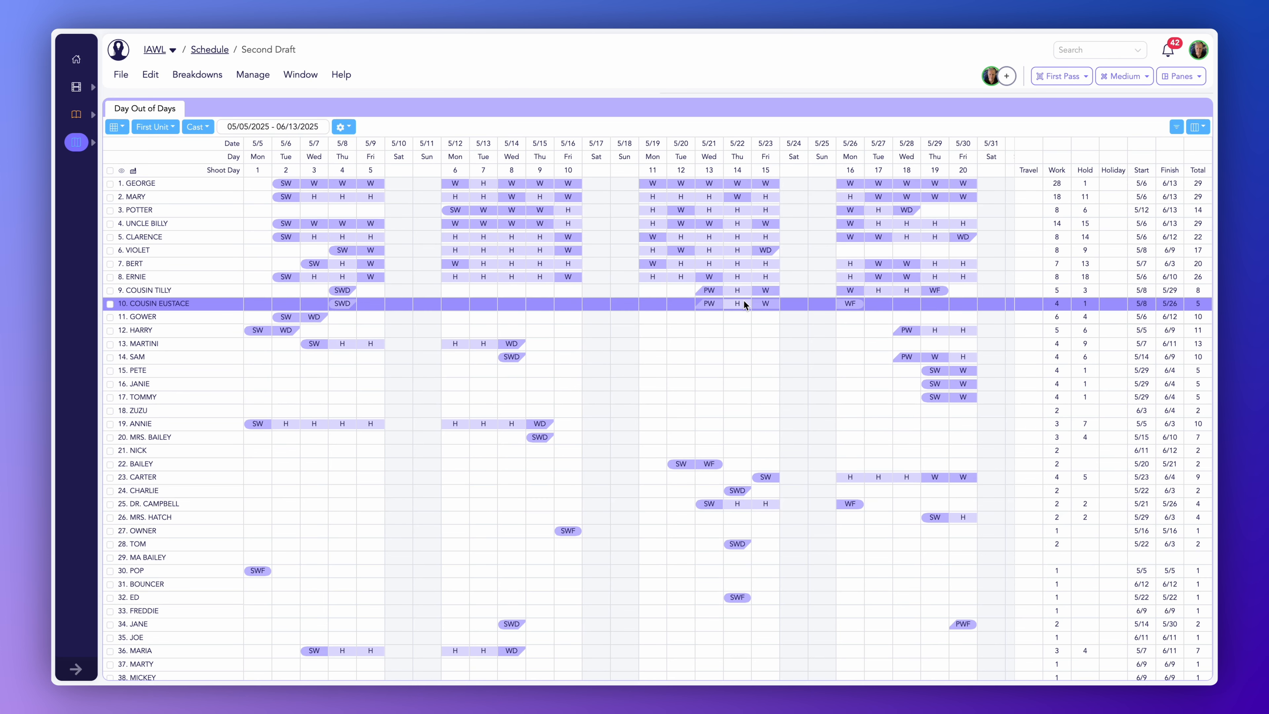
pyautogui.hscroll(10, 744, 300)
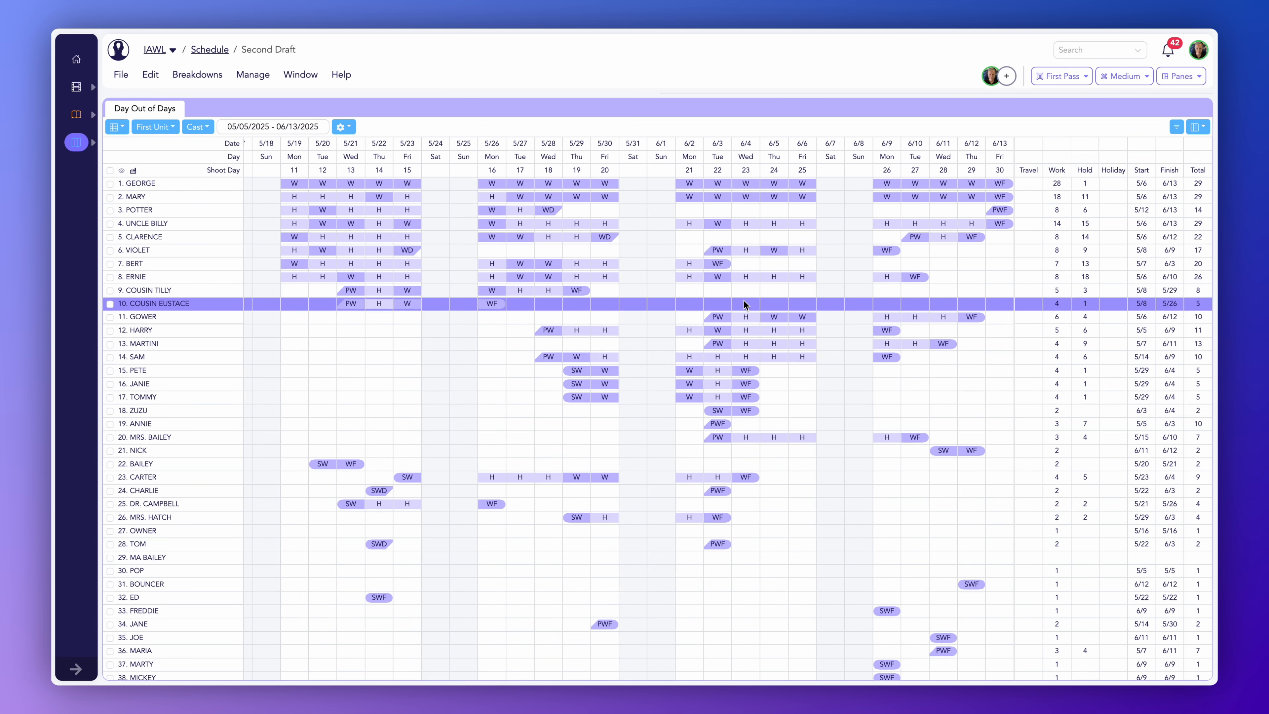
pyautogui.hscroll(-10, 743, 304)
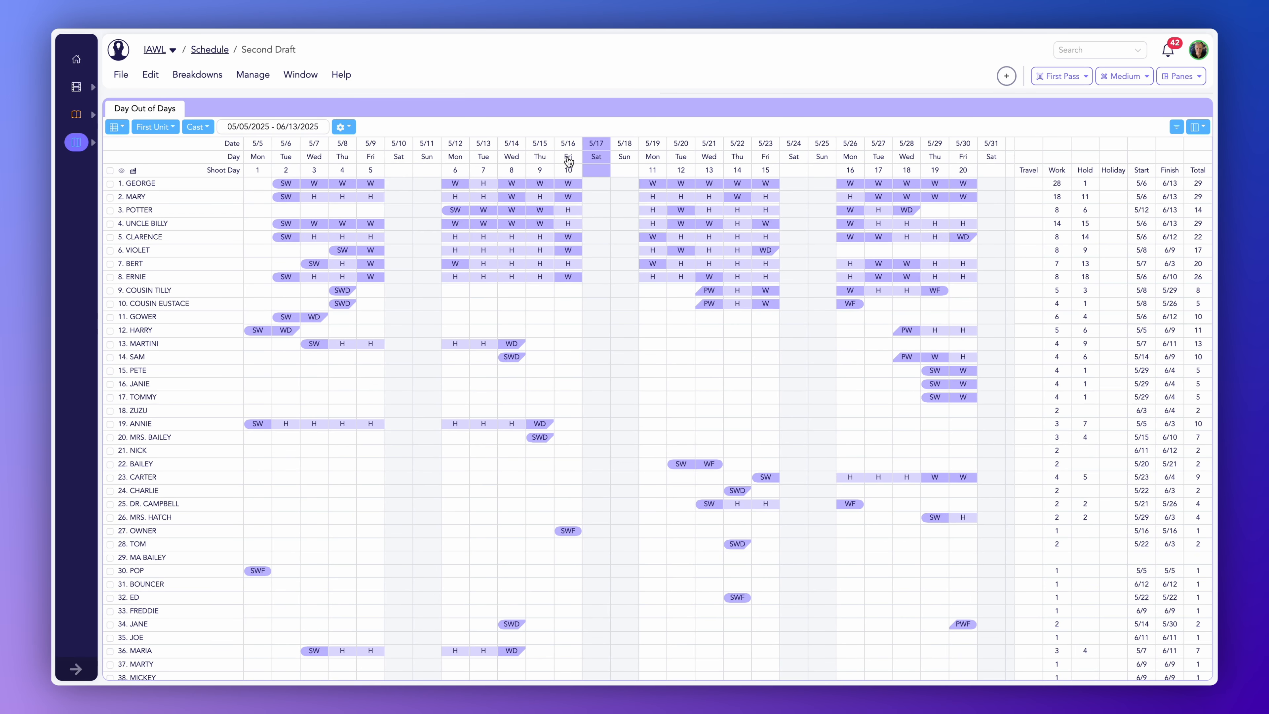
# - Show the Day Out of Days as a calendar and go from May to June 2025
pyautogui.click(120, 129)
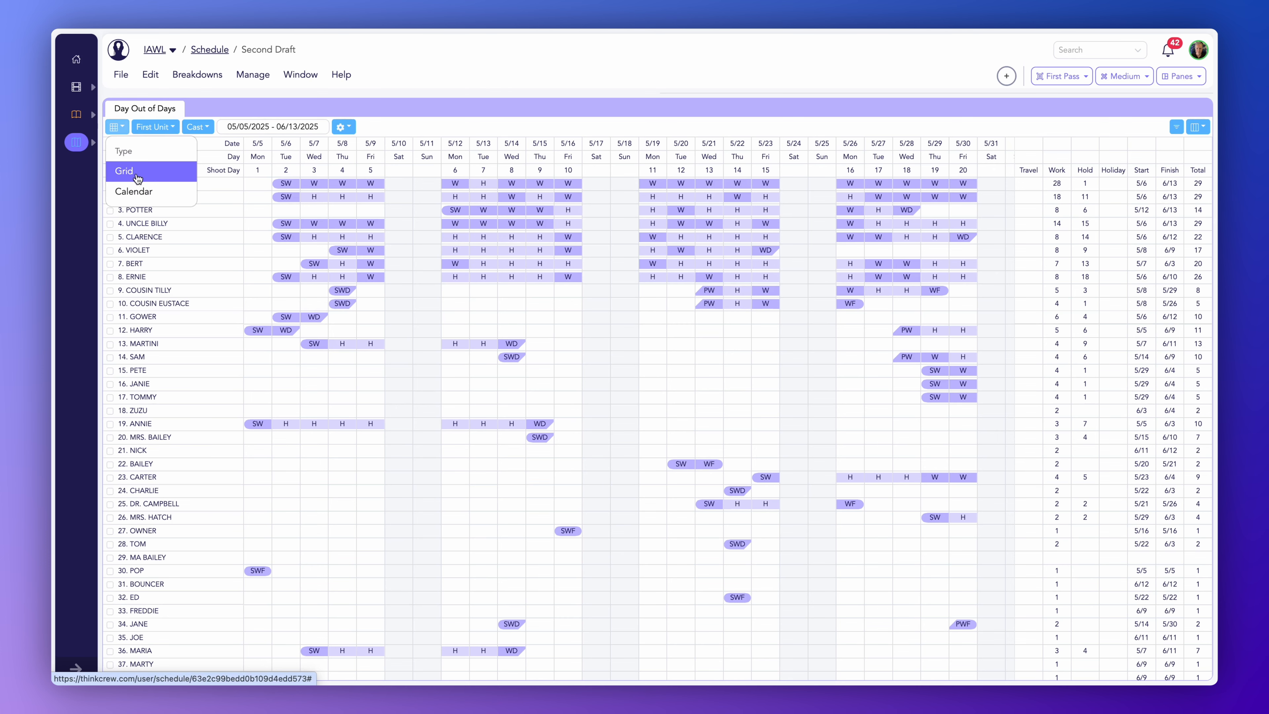
pyautogui.click(140, 193)
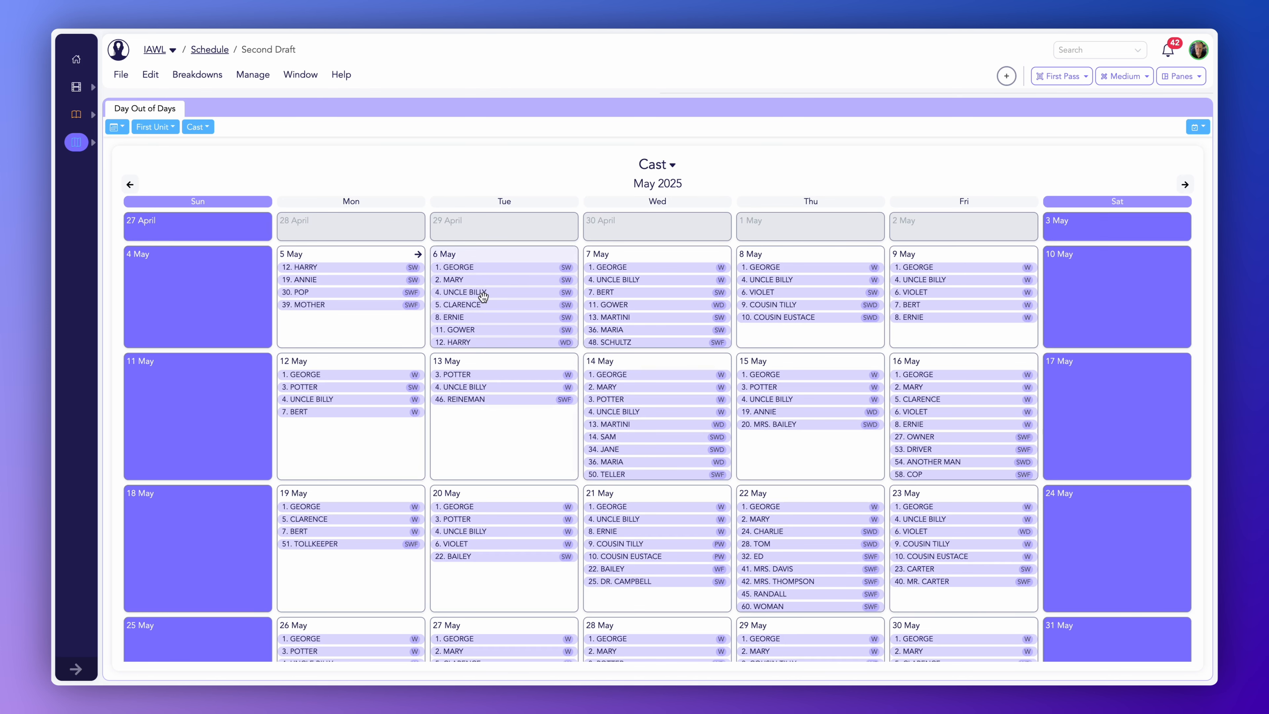
pyautogui.scroll(-3, 483, 297)
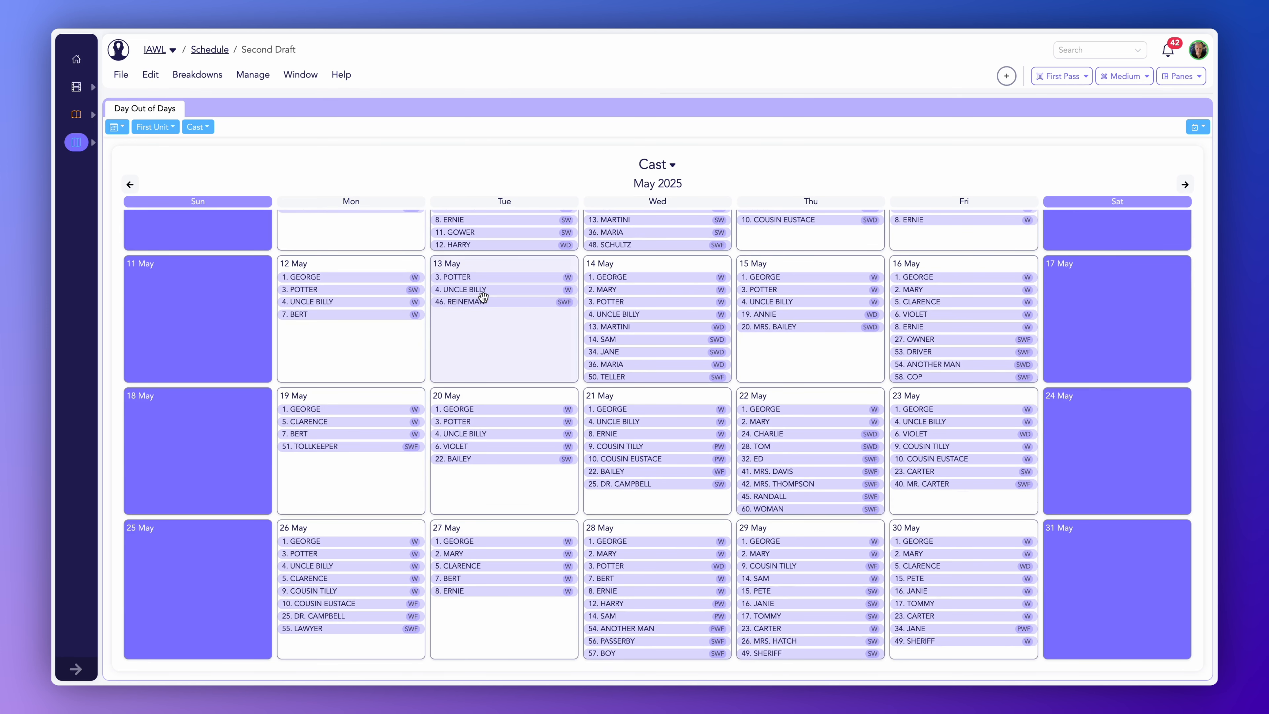
pyautogui.click(1185, 184)
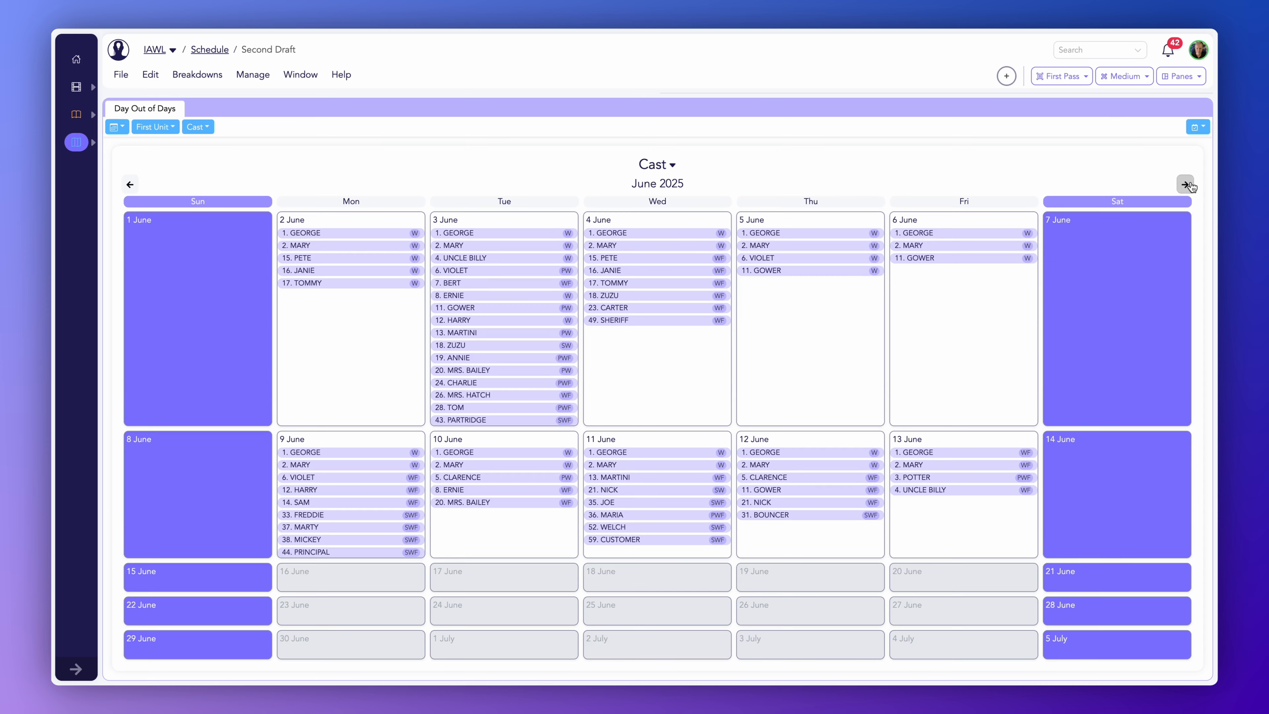
# - Set the June calendar to show Hold status and hide Work status
pyautogui.click(1200, 129)
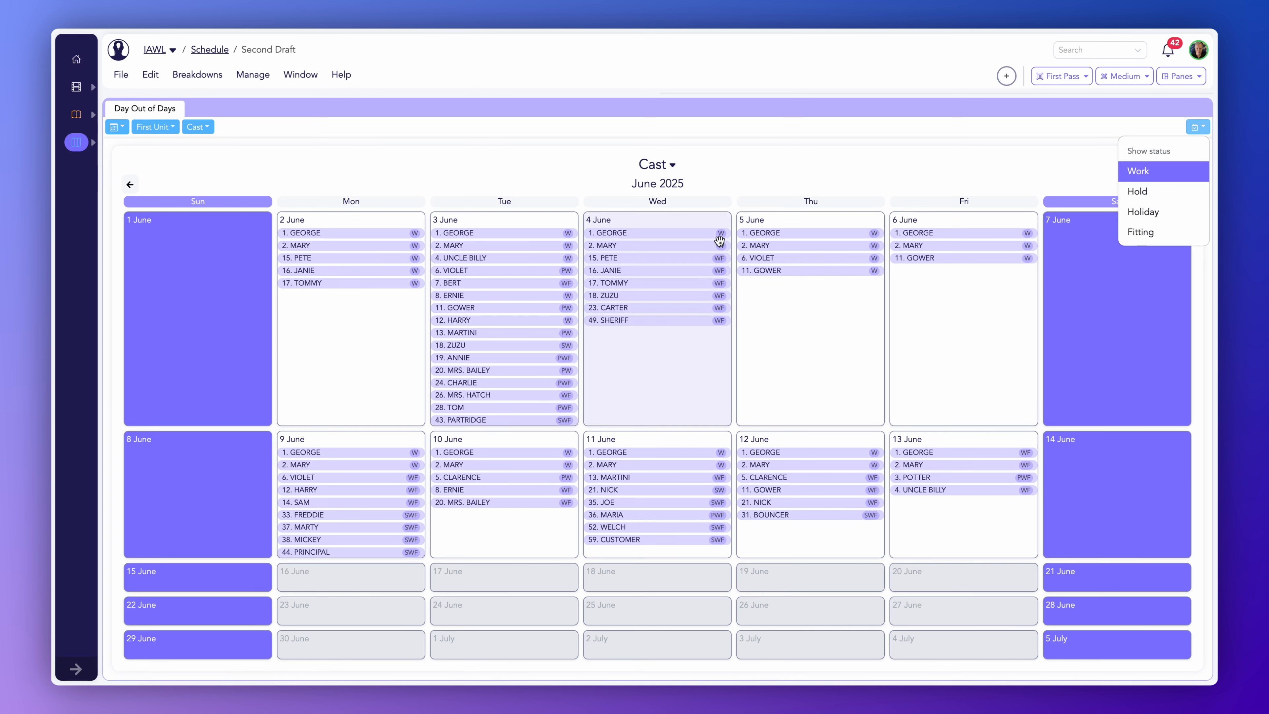
pyautogui.click(1142, 192)
pyautogui.scroll(2, 1006, 321)
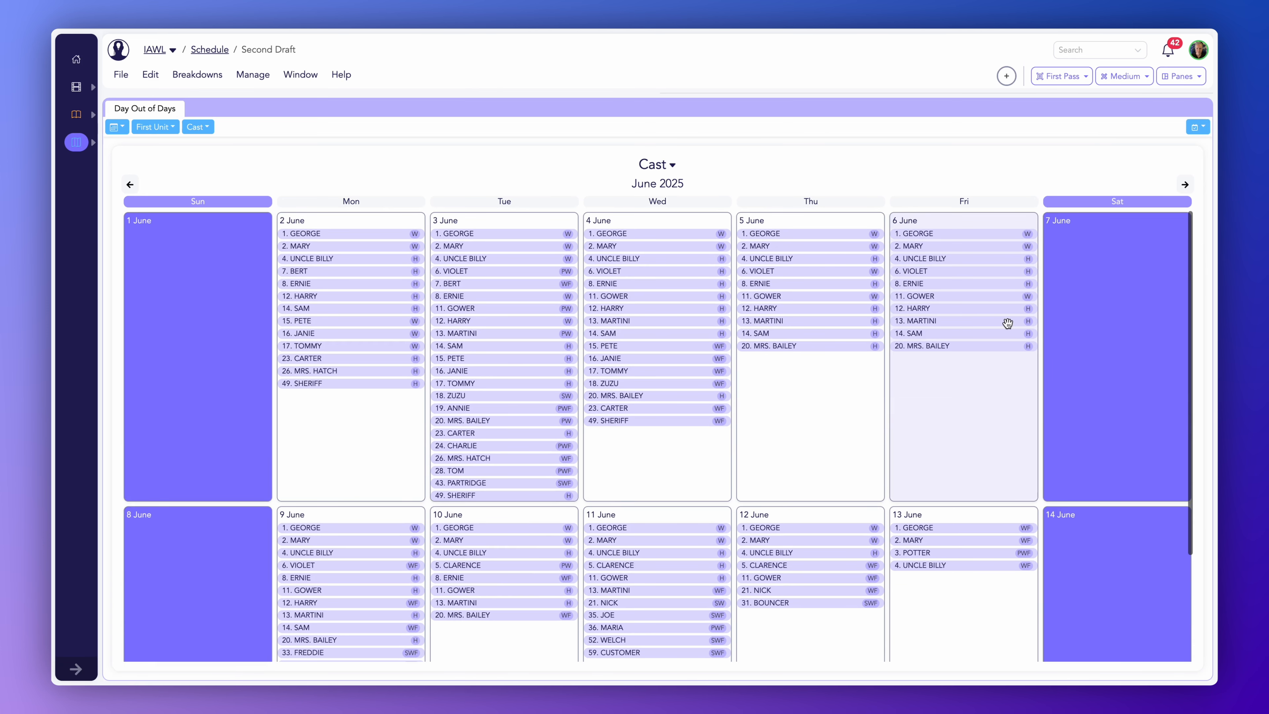
pyautogui.click(1198, 127)
pyautogui.click(1146, 172)
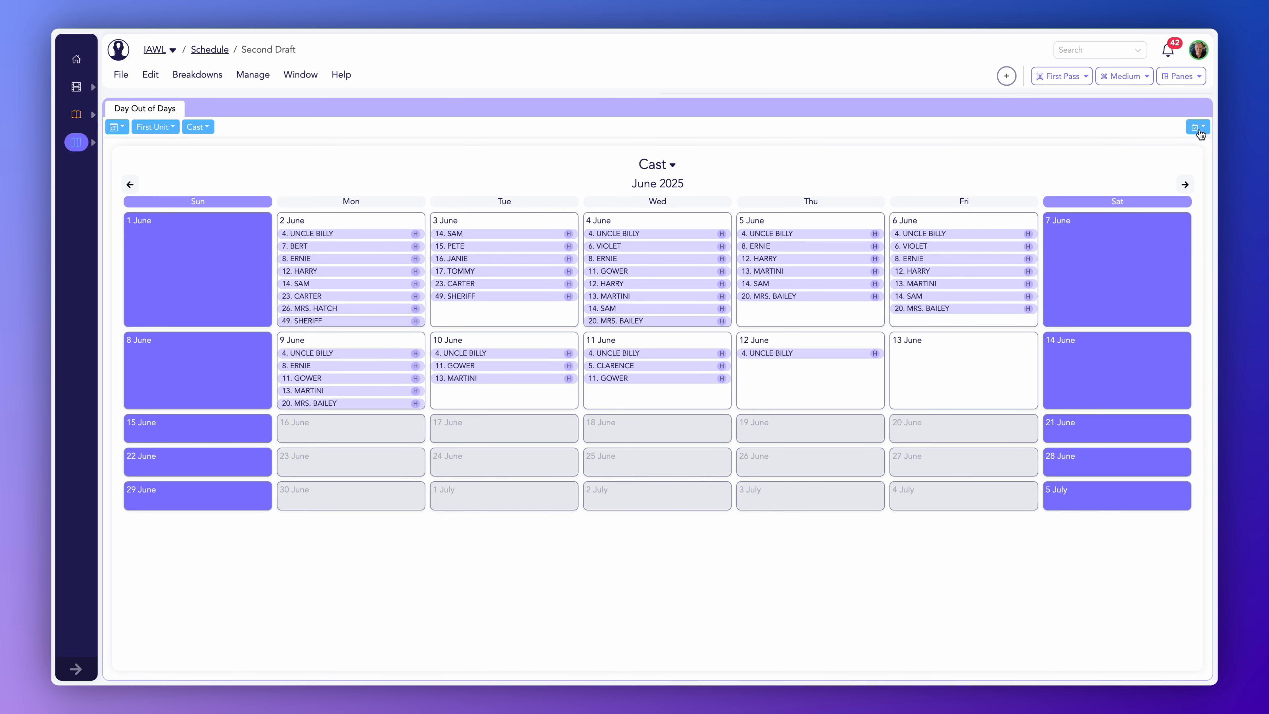
# - Limit the calendar statuses to Work only and return the Day Out of Days to the Grid type
pyautogui.click(1198, 127)
pyautogui.click(1148, 173)
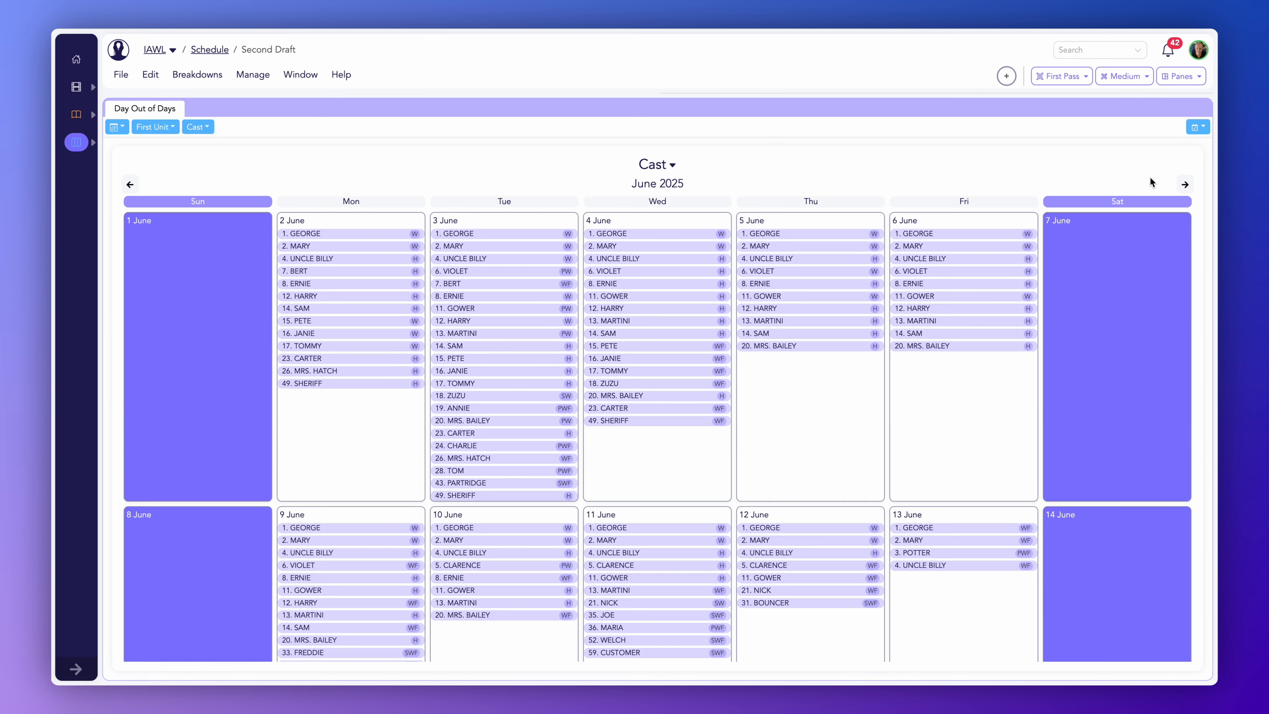
pyautogui.click(1197, 126)
pyautogui.click(1168, 190)
pyautogui.click(115, 127)
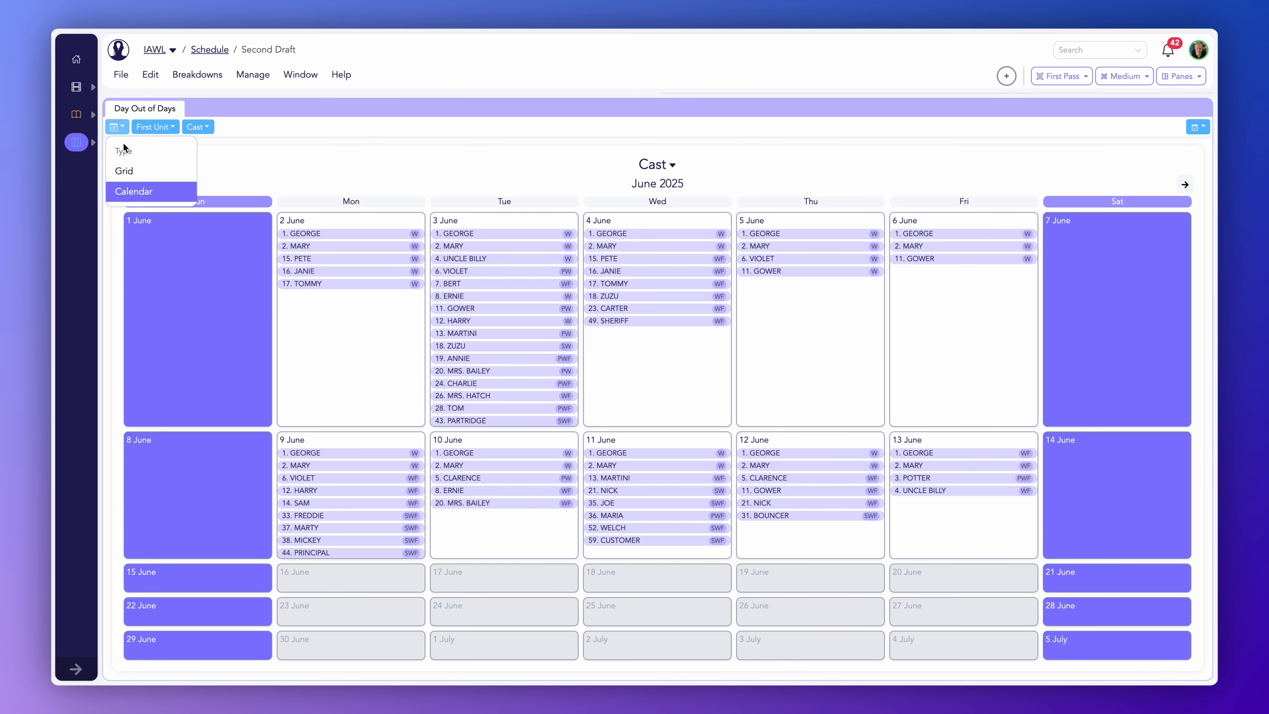
pyautogui.click(124, 170)
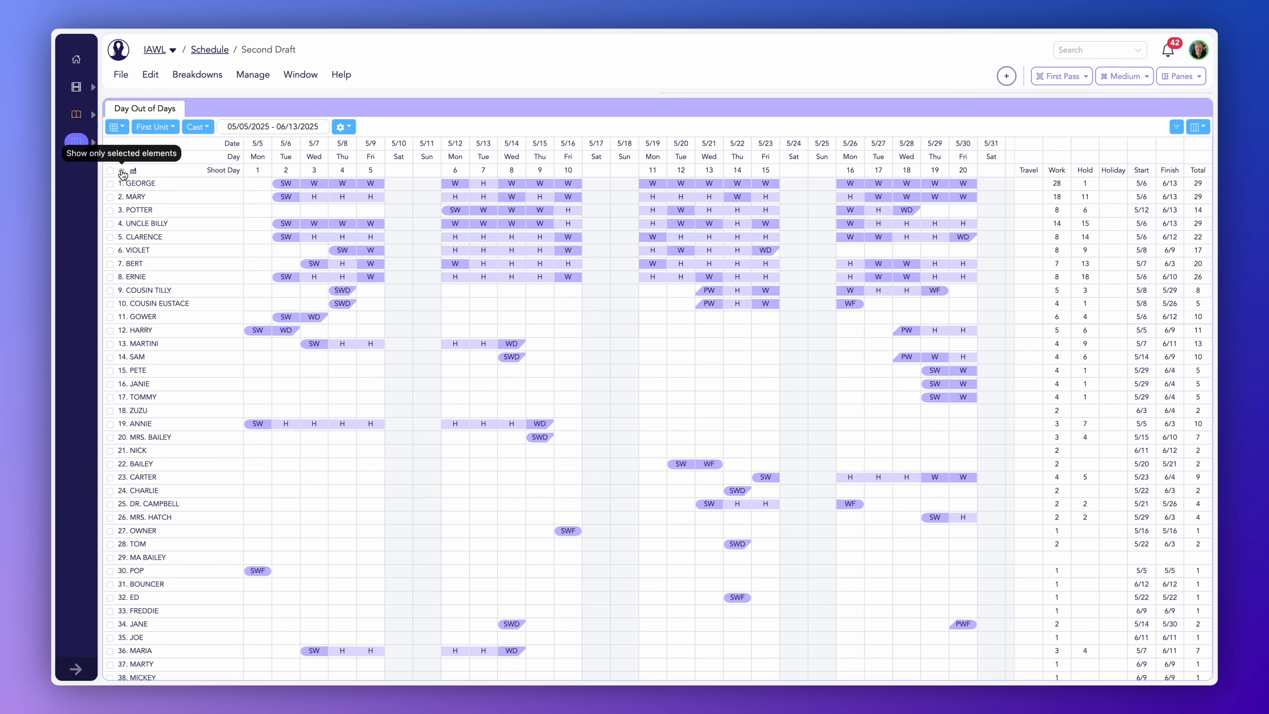
# - Display the Day Out of Days for Combined Boards instead of a single unit
pyautogui.click(160, 130)
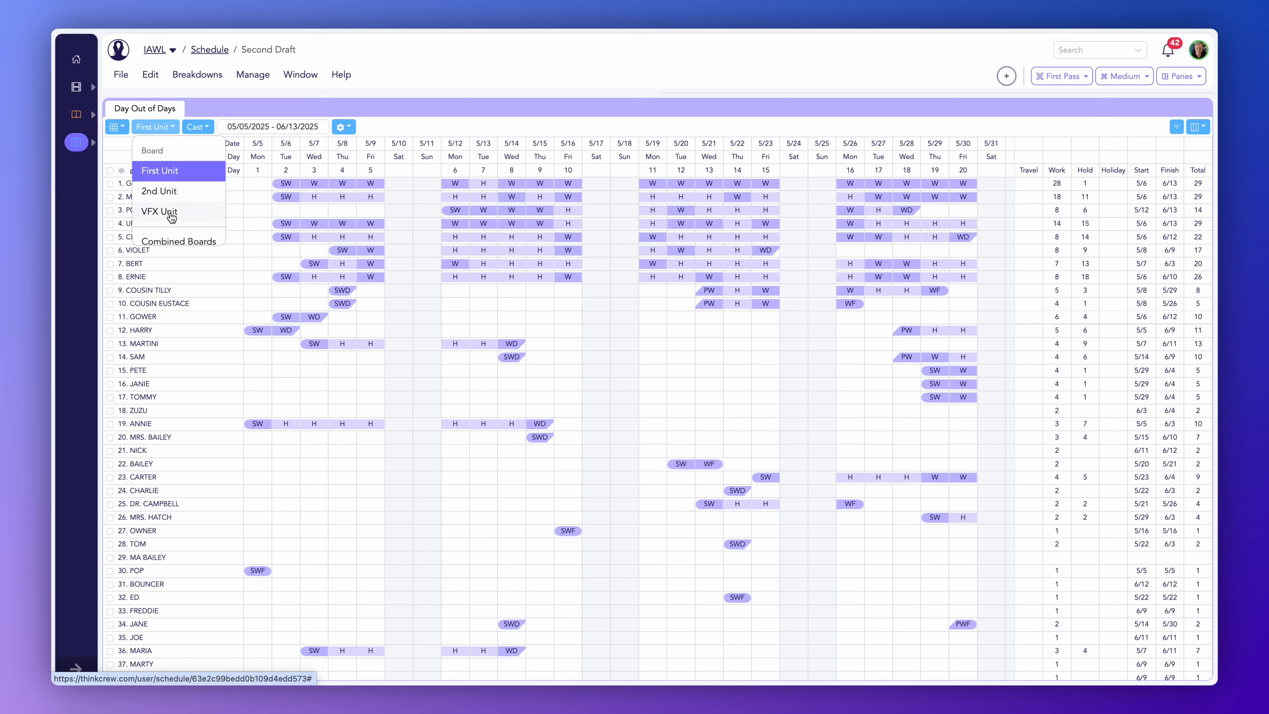
pyautogui.scroll(-1, 172, 217)
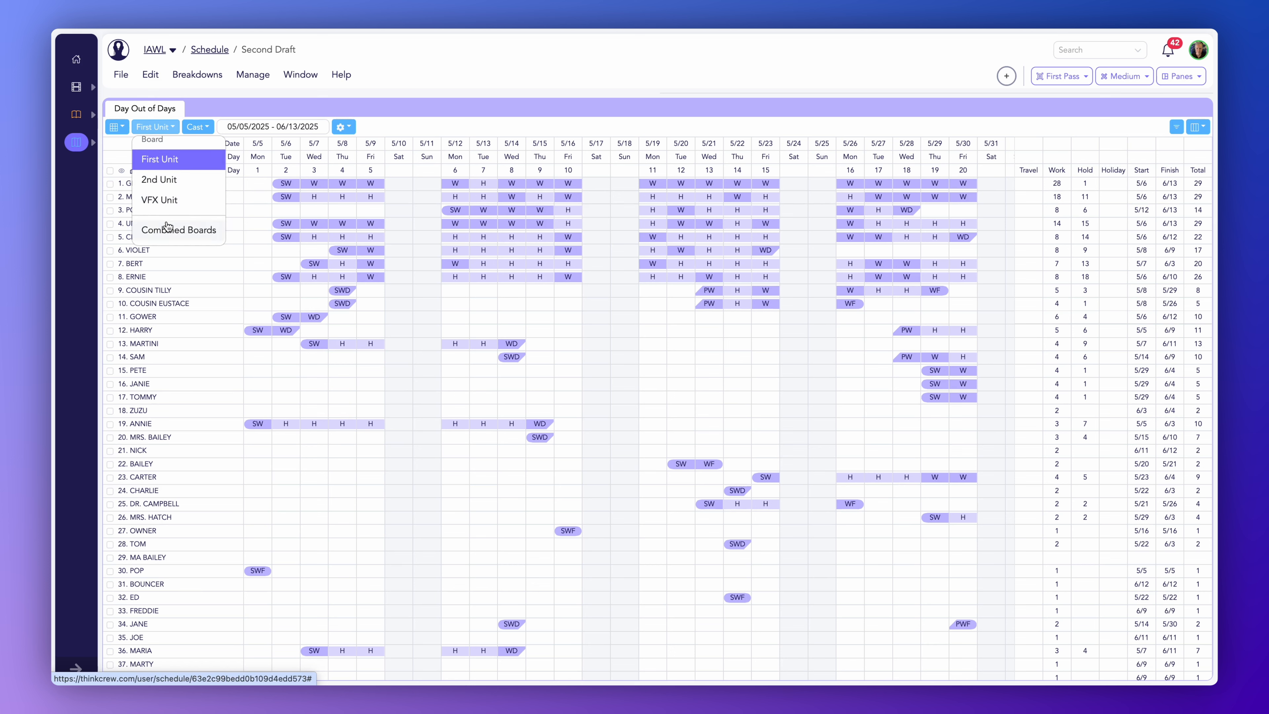
pyautogui.click(168, 231)
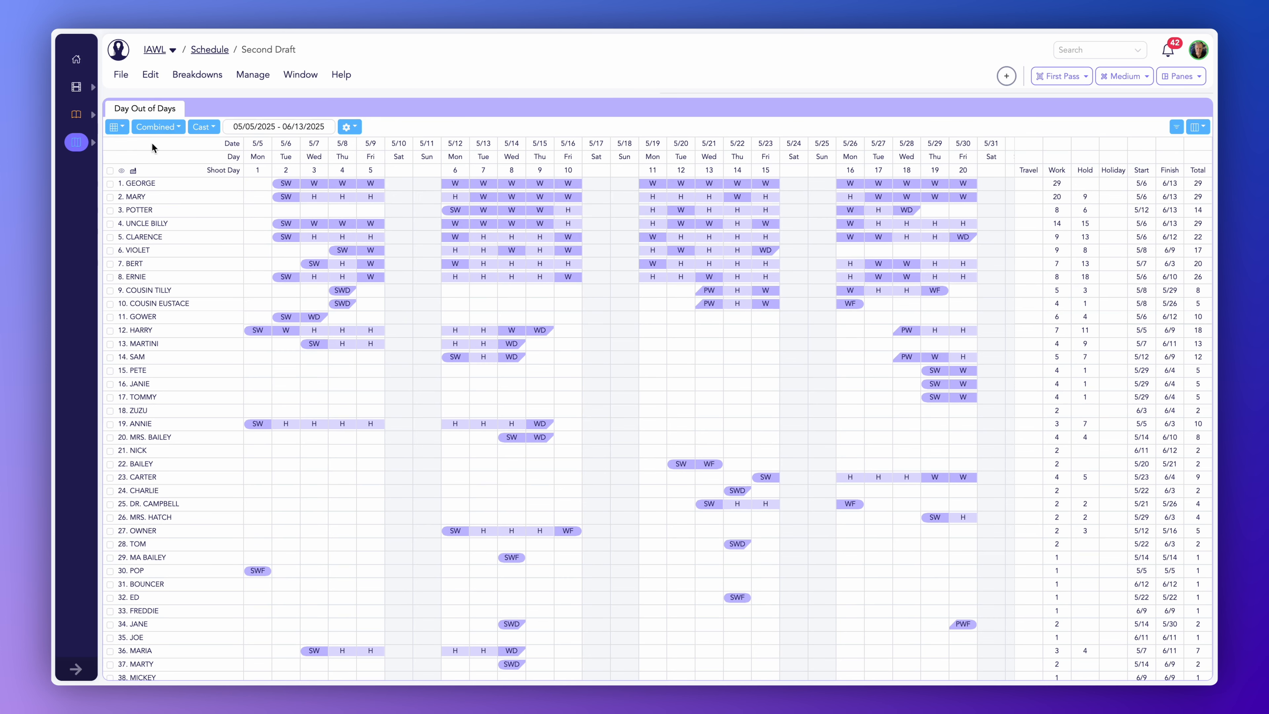
# - View the 2nd Unit board's Day Out of Days, and switch back to the First Unit board
pyautogui.click(160, 128)
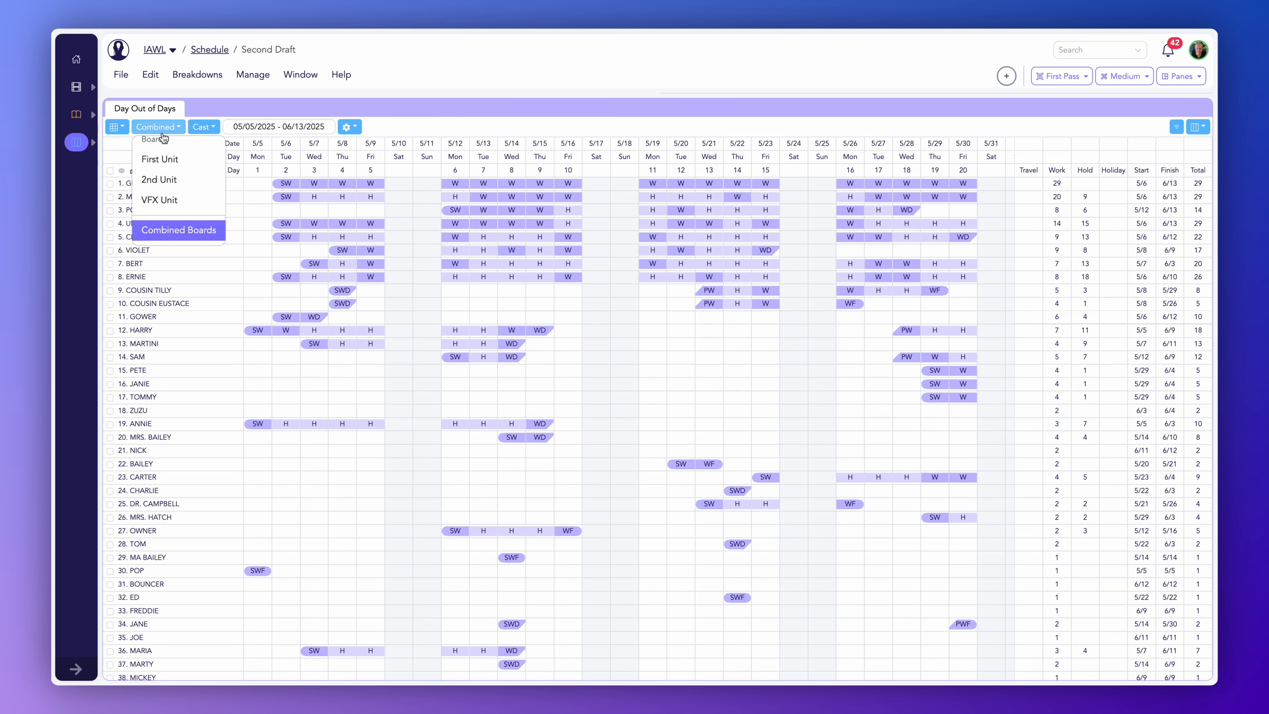
pyautogui.click(147, 173)
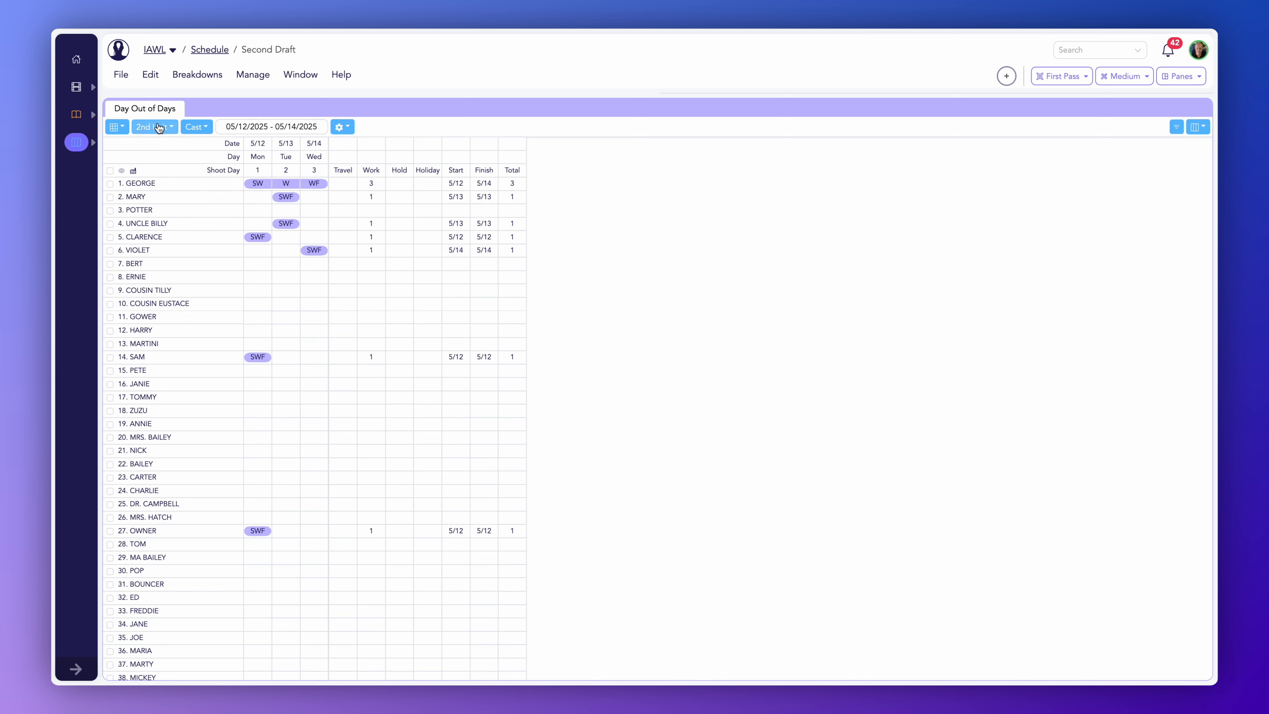
pyautogui.click(159, 128)
pyautogui.click(147, 161)
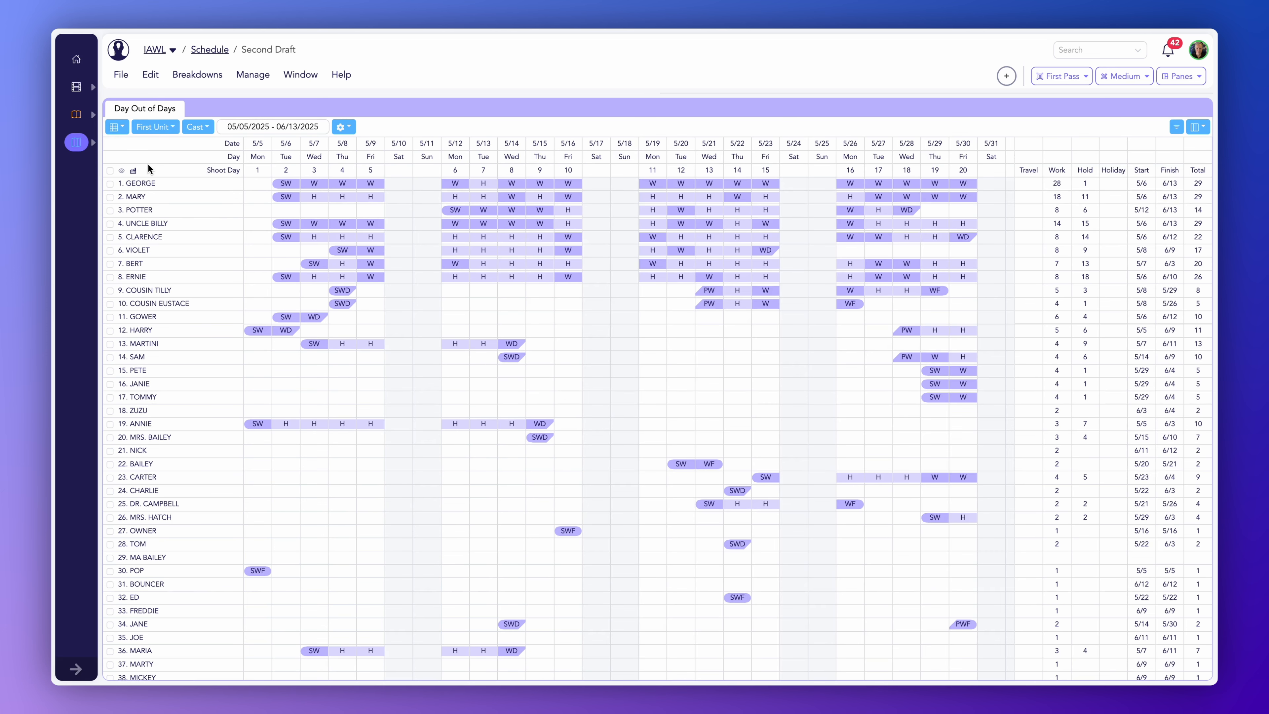
# - View the Background category in the grid, browse the other element categories, and switch back to Cast
pyautogui.click(204, 129)
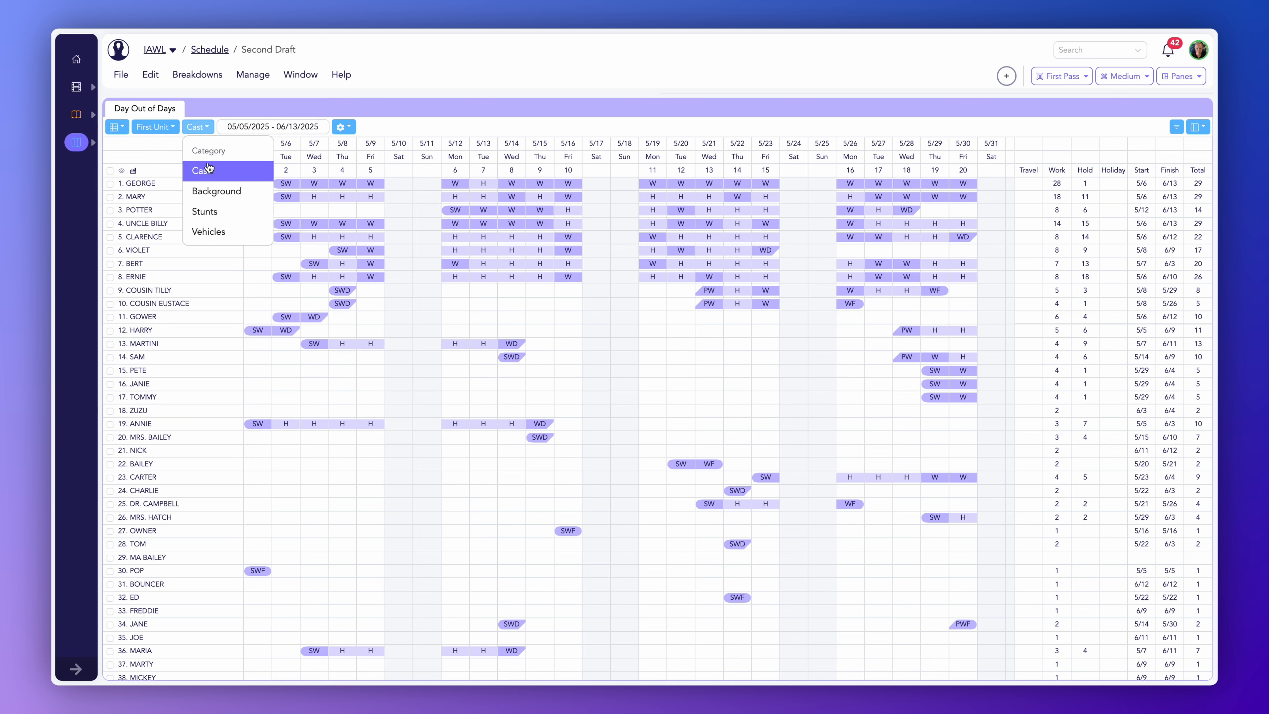
pyautogui.click(211, 192)
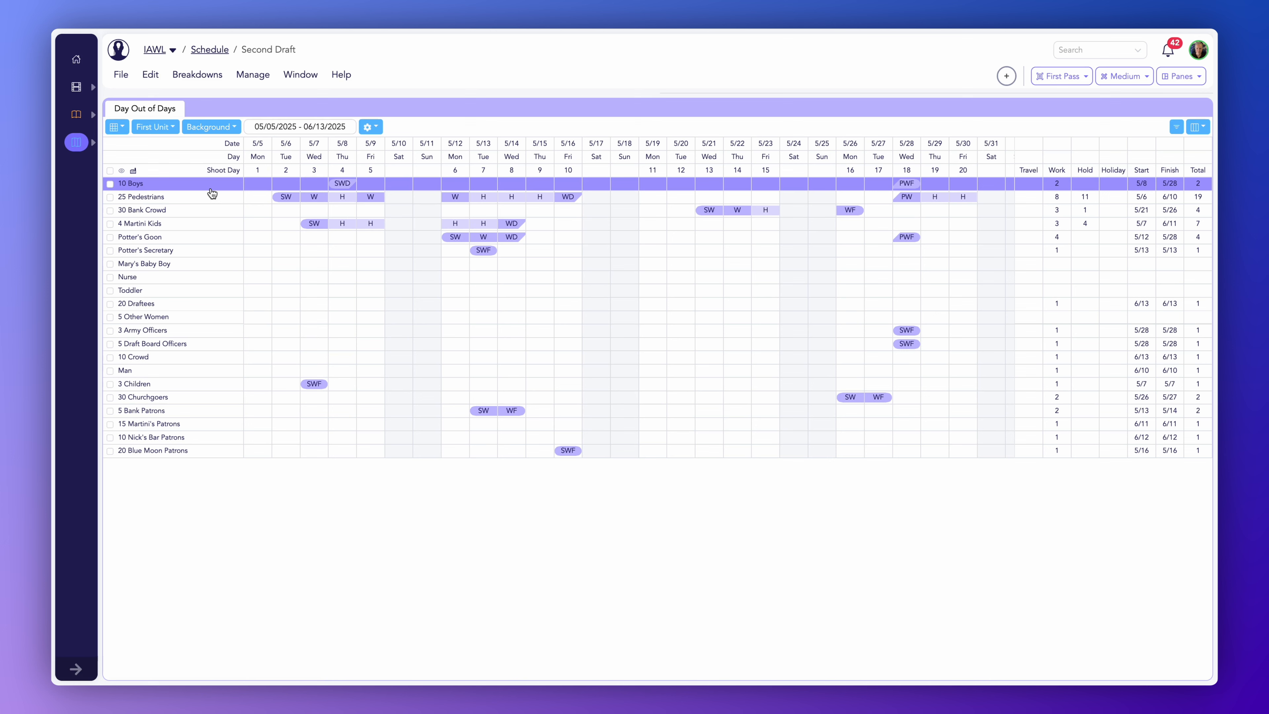
pyautogui.click(212, 128)
pyautogui.scroll(-3, 225, 215)
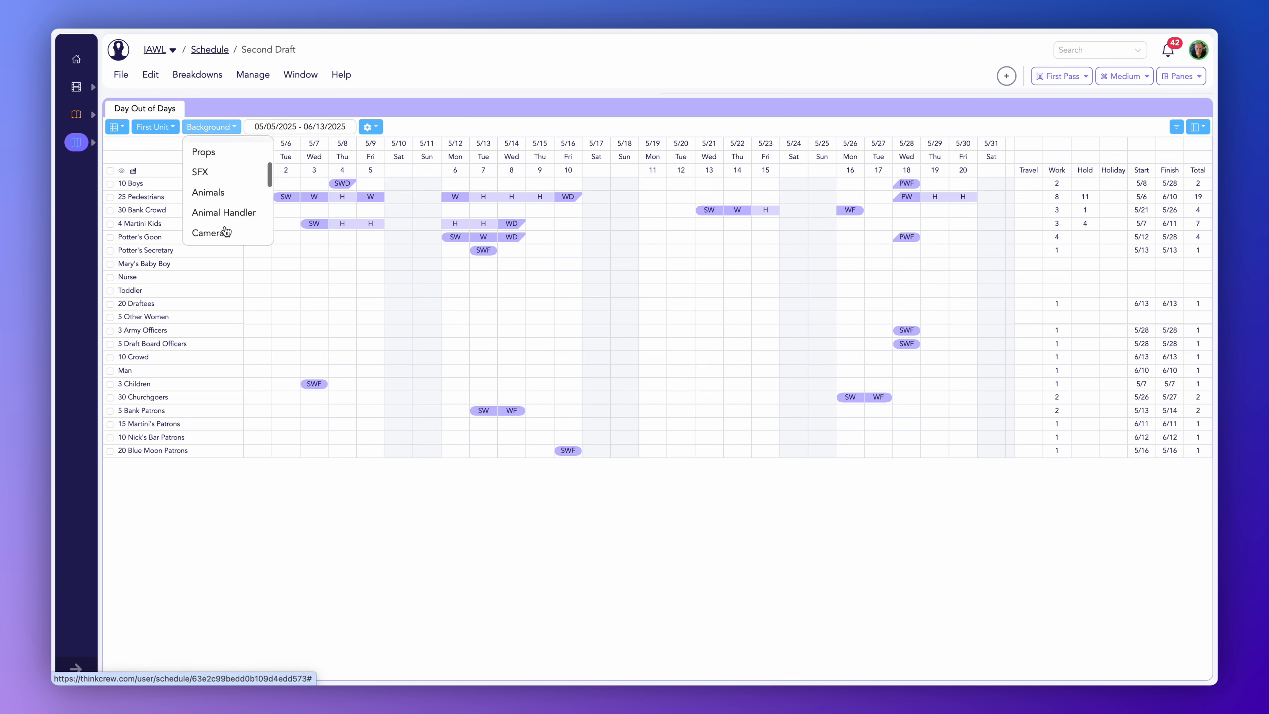
pyautogui.scroll(3, 225, 227)
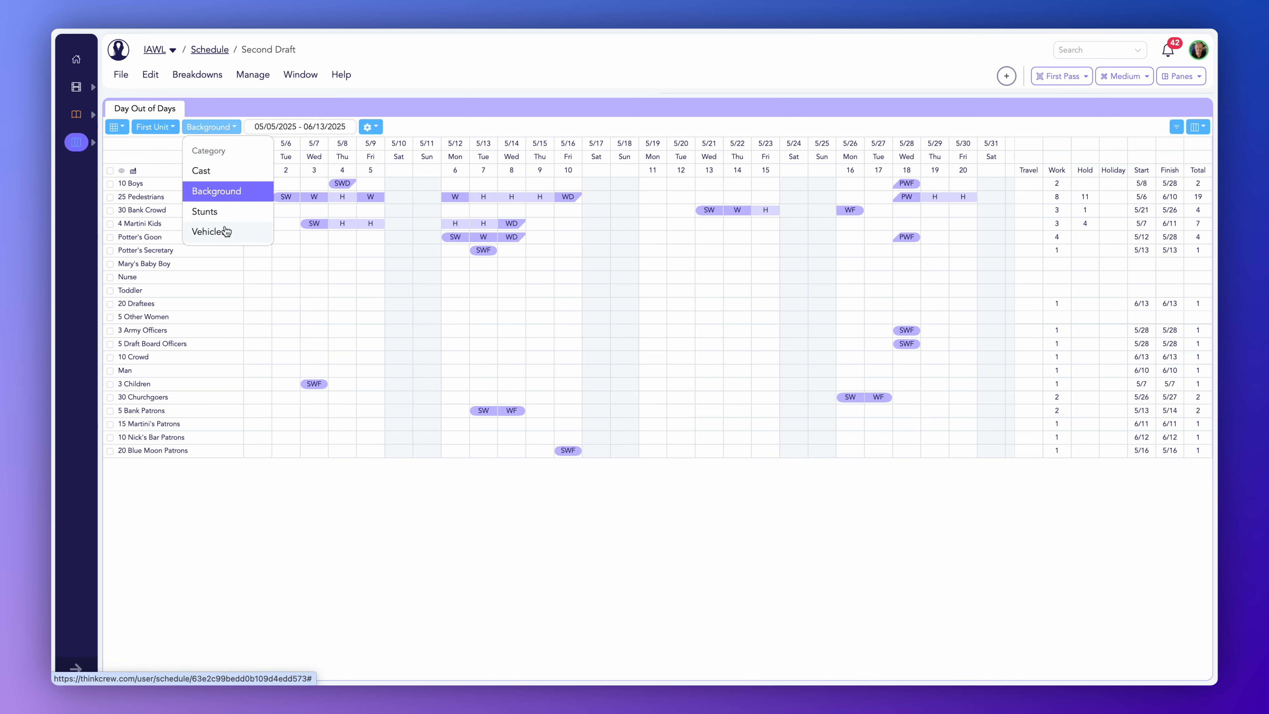
pyautogui.click(212, 172)
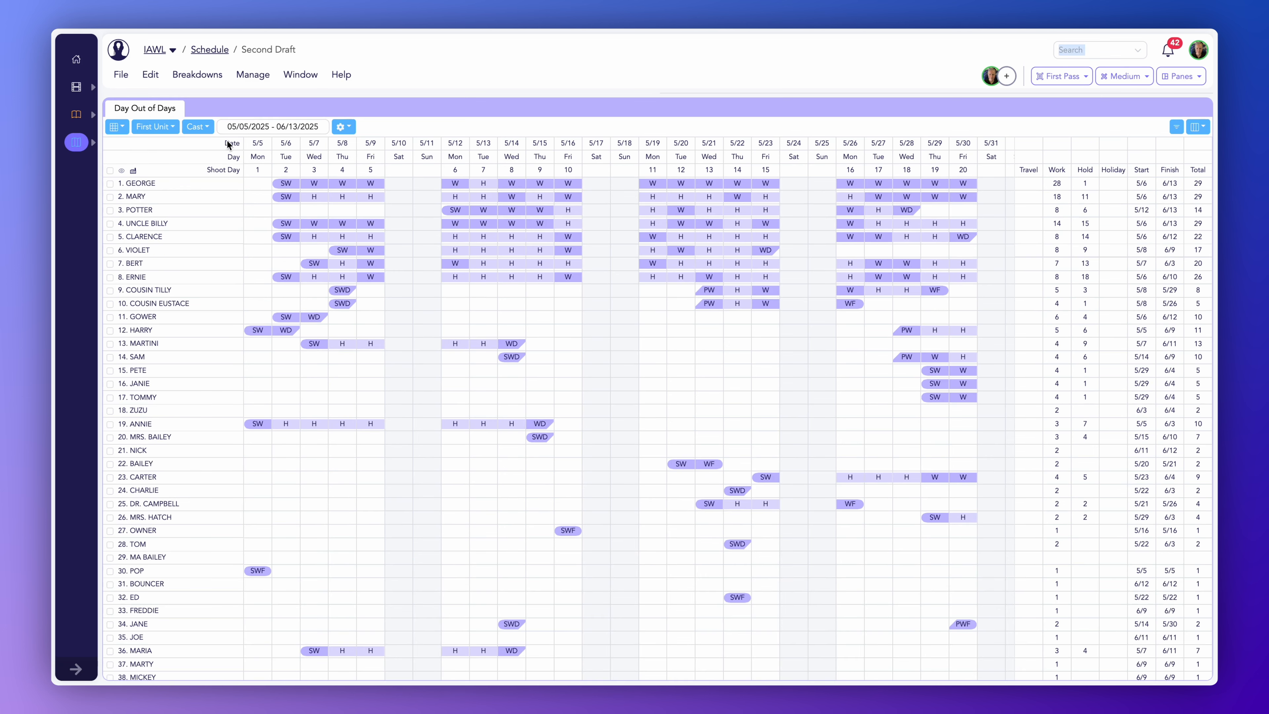
# - Limit the grid's date range to 05/05/2025 - 05/09/2025
pyautogui.click(256, 127)
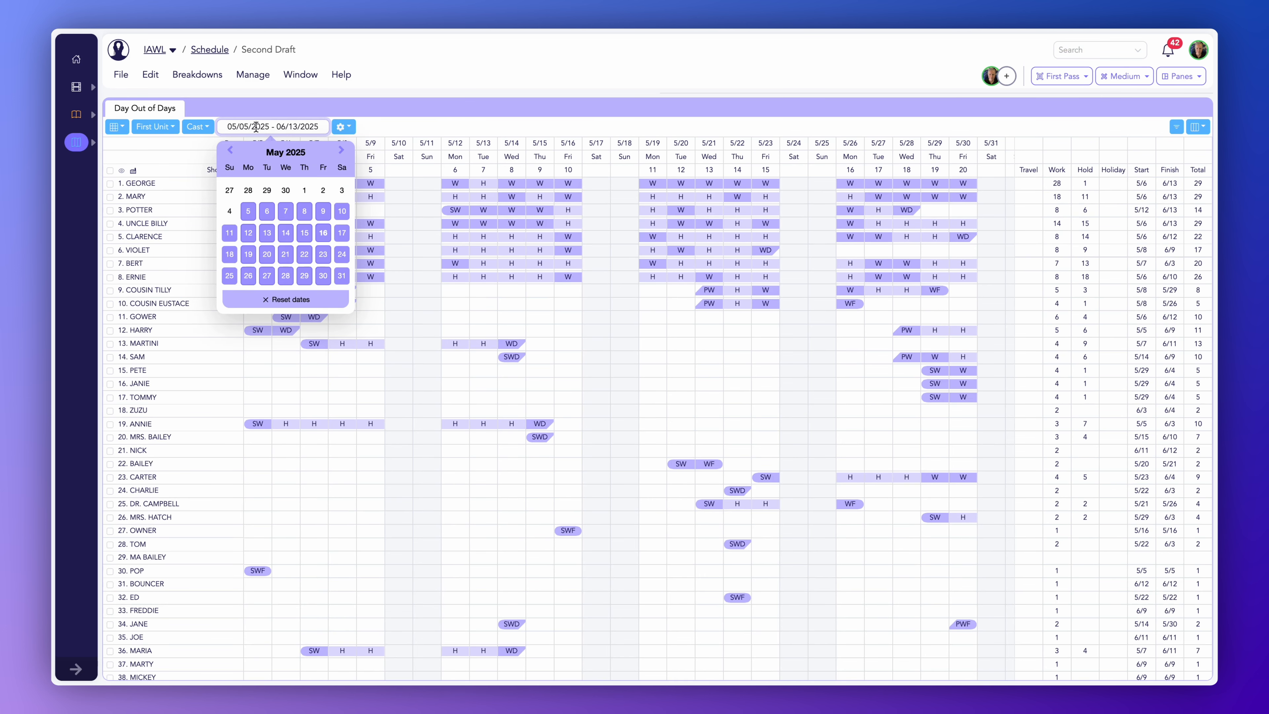
pyautogui.click(249, 212)
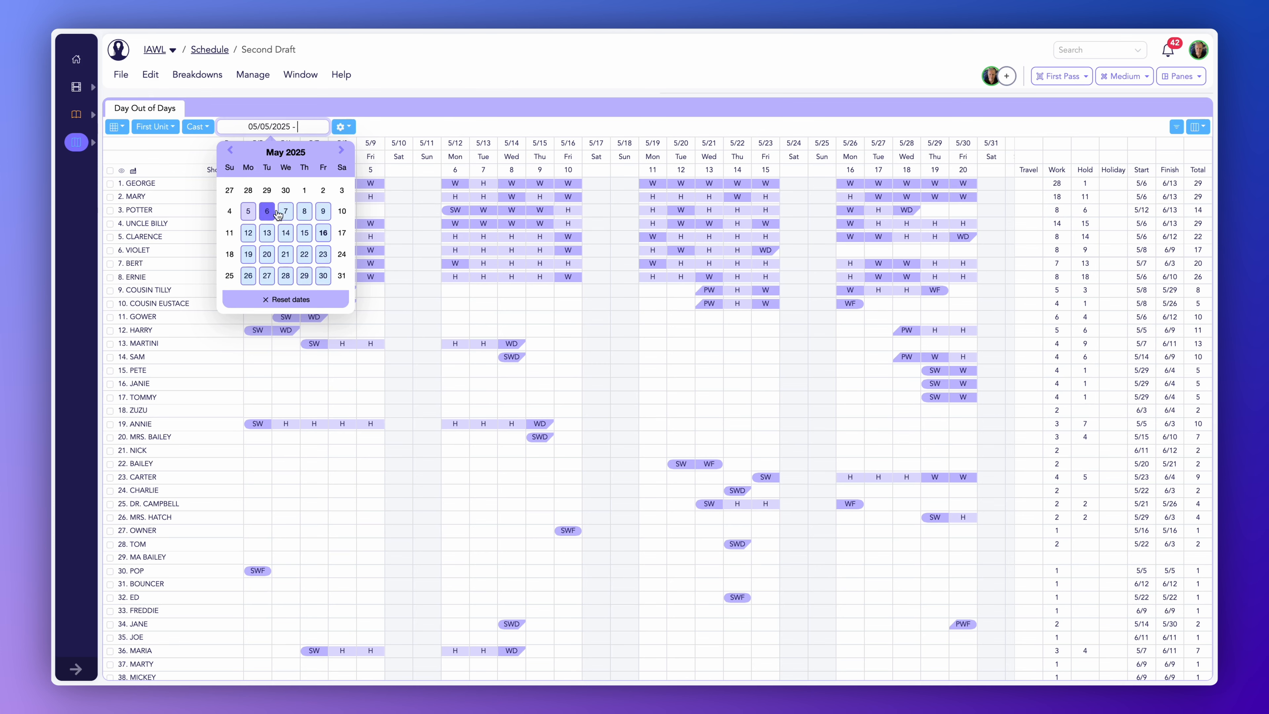
pyautogui.click(323, 210)
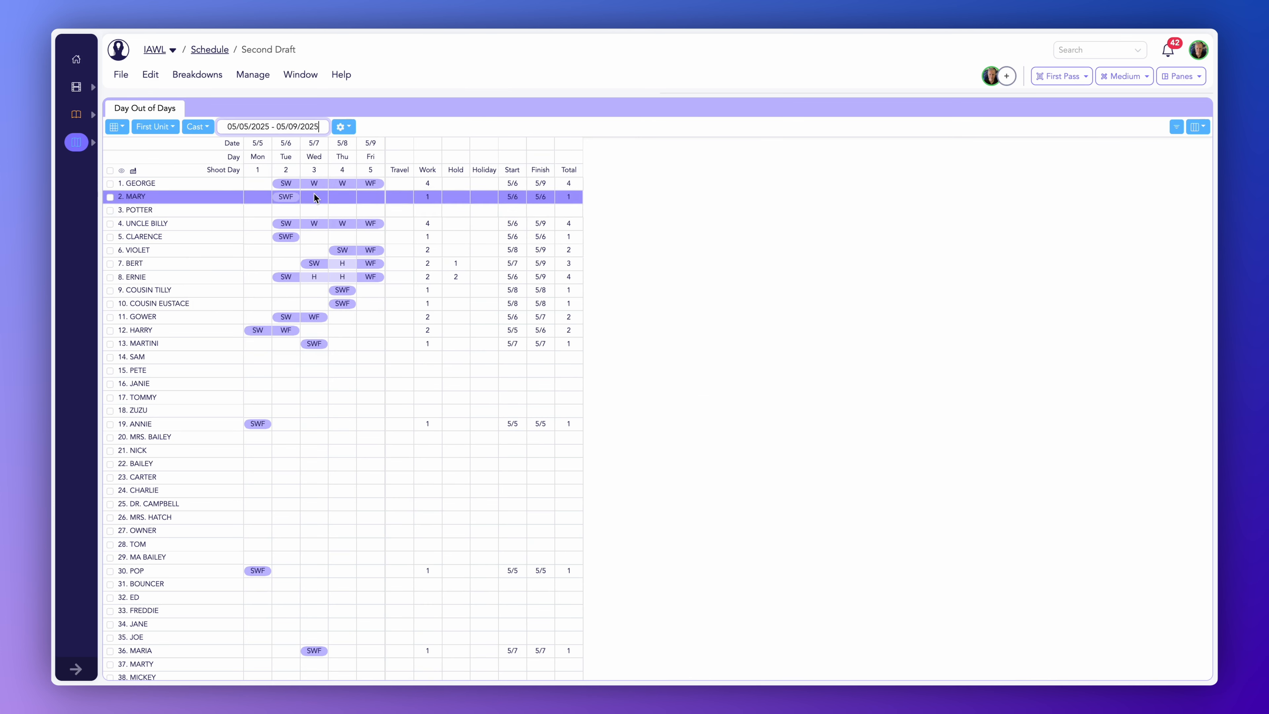
# - Change the grid's date range to 05/12/2025 - 05/23/2025
pyautogui.click(291, 128)
pyautogui.click(249, 232)
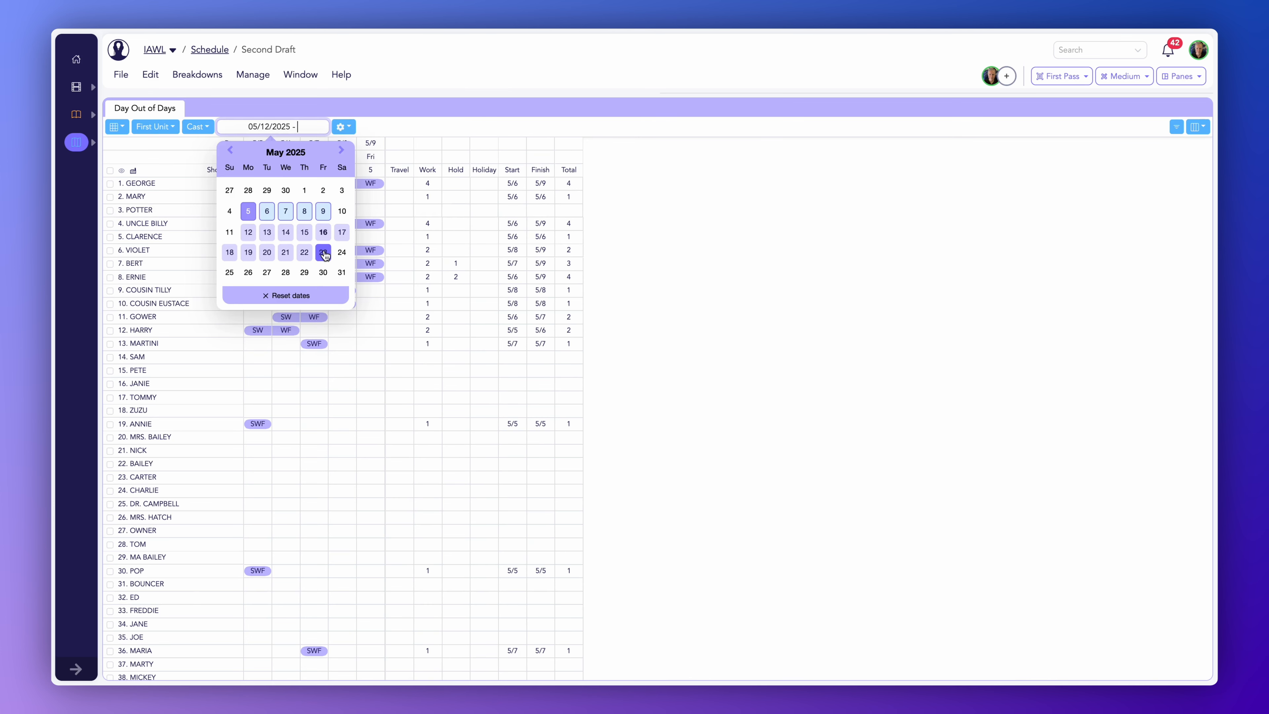
pyautogui.click(323, 251)
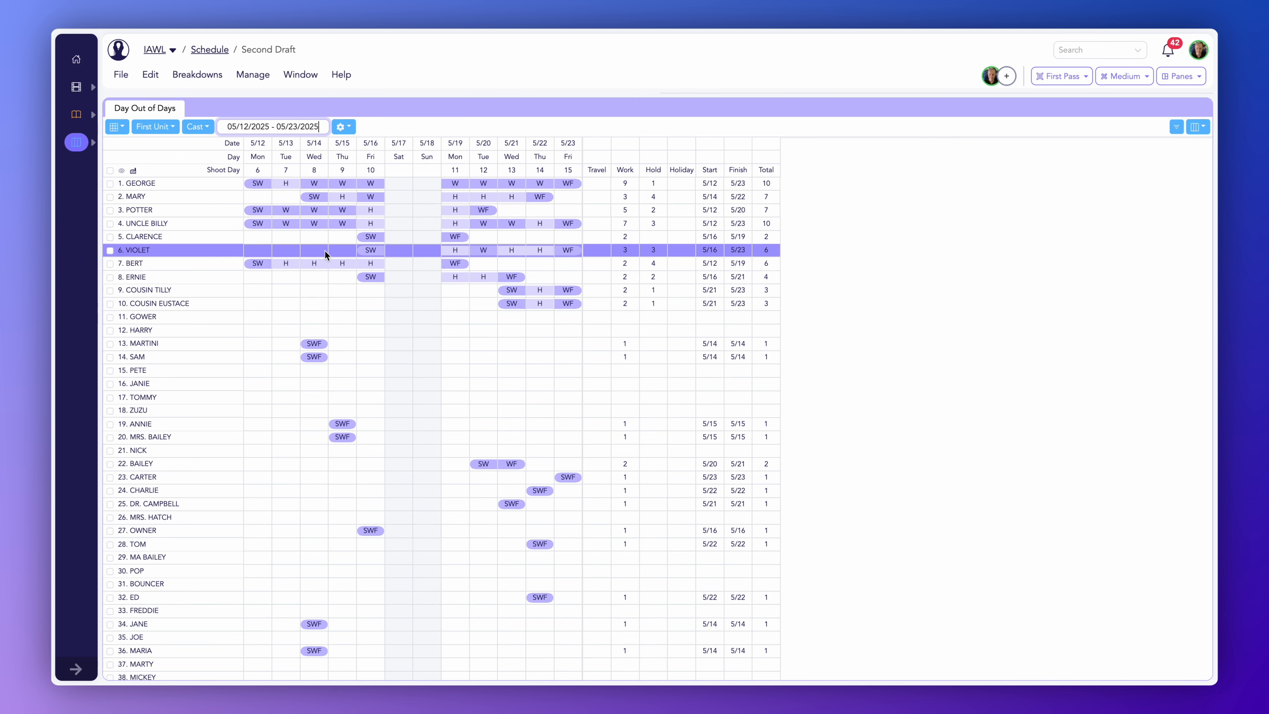
# - Reset the grid's dates to the full schedule range and close the date picker
pyautogui.click(280, 127)
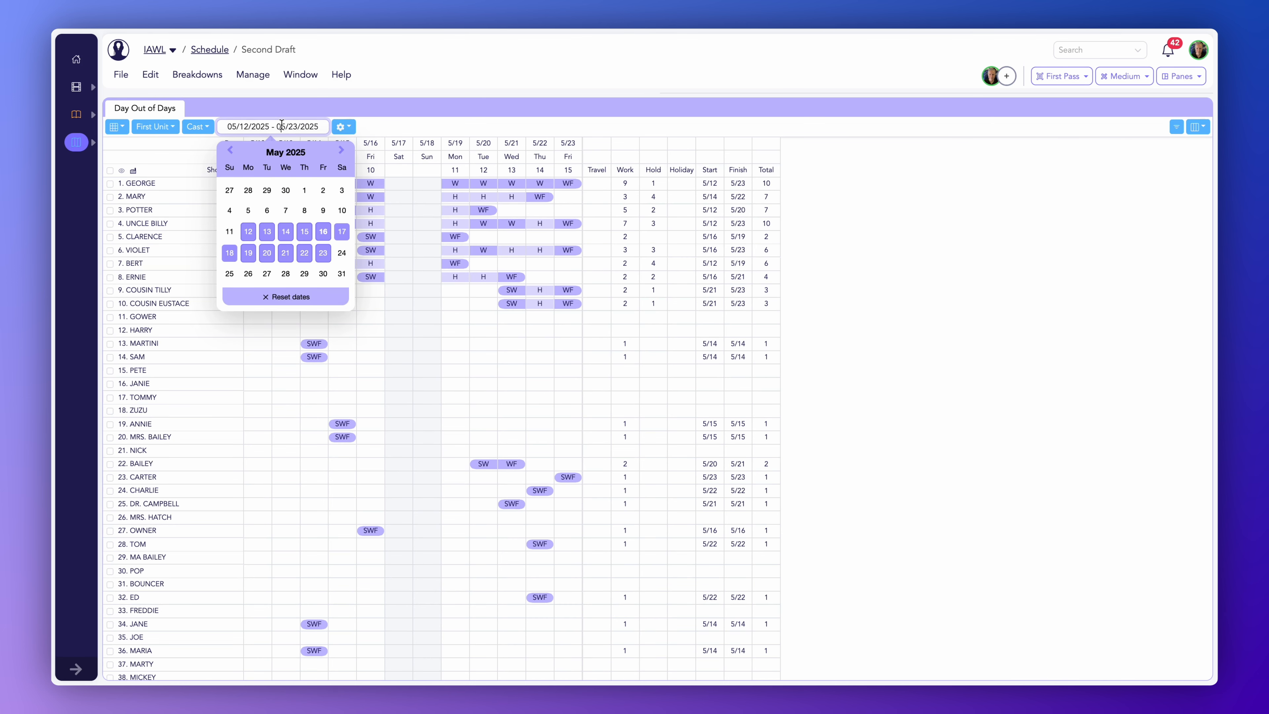
pyautogui.click(286, 296)
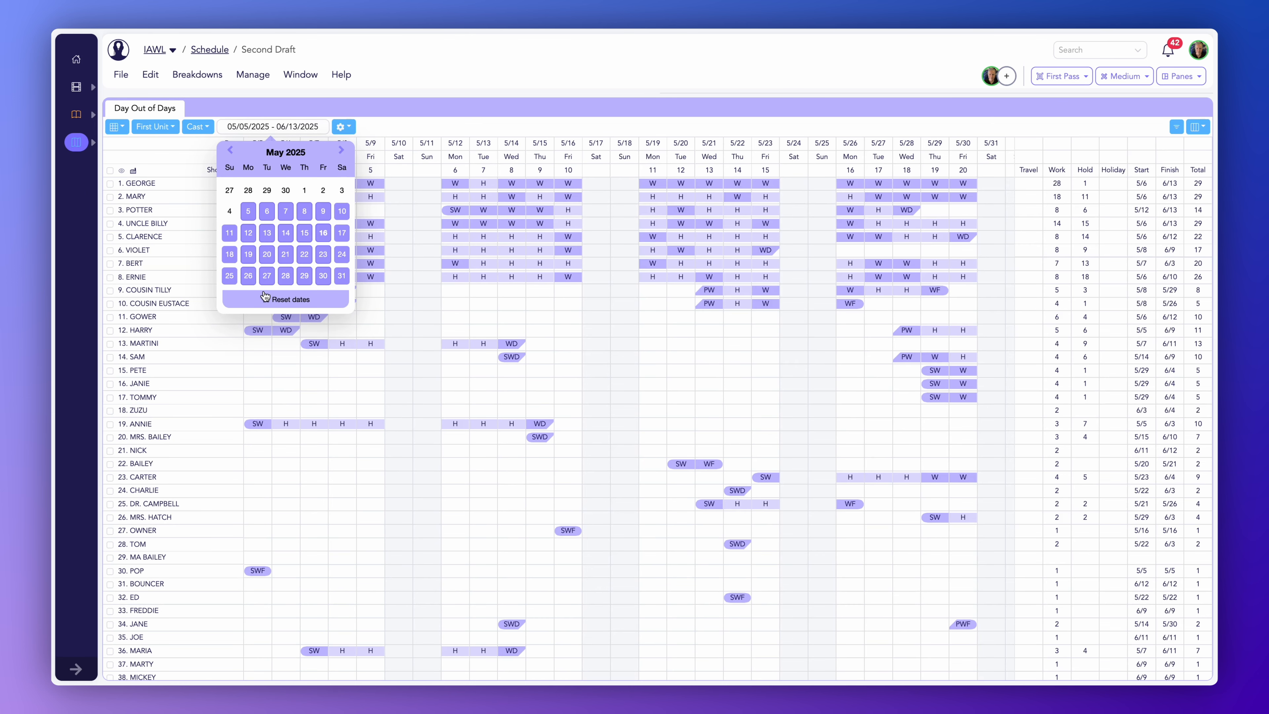
pyautogui.click(435, 129)
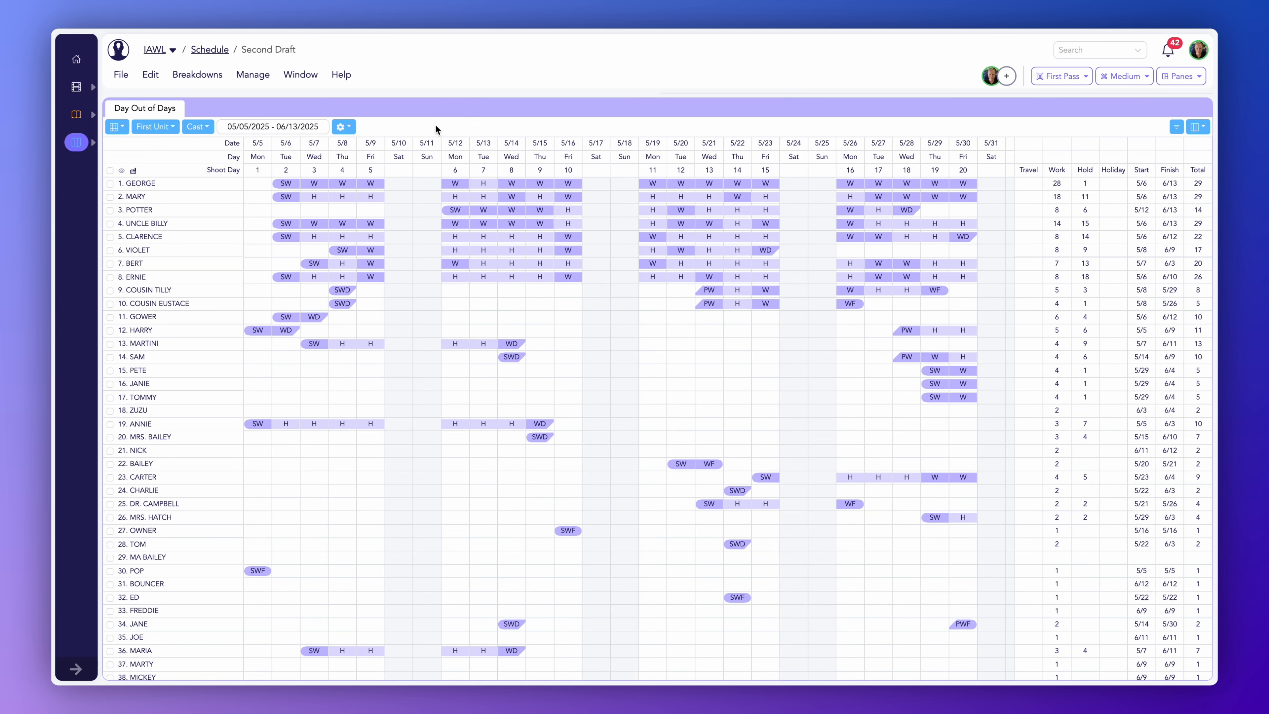
# - Hide the days off in the Day Out of Days grid and show the count row
pyautogui.click(344, 128)
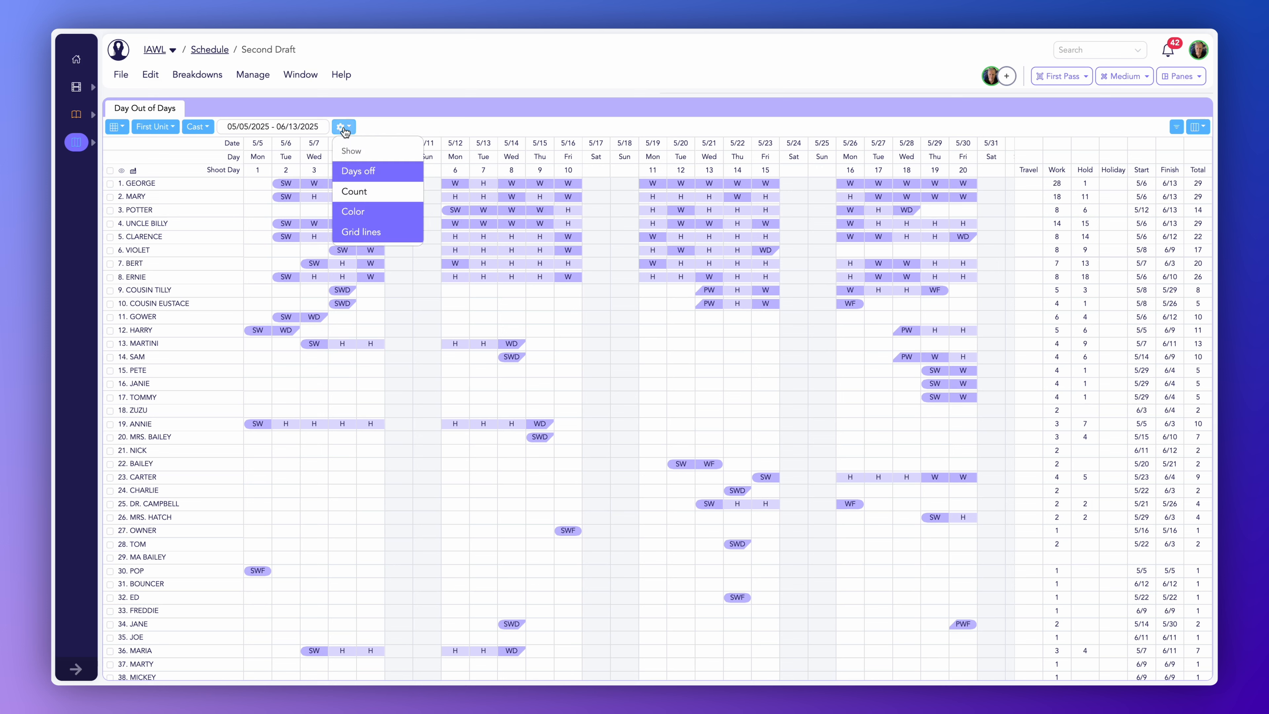
pyautogui.click(365, 176)
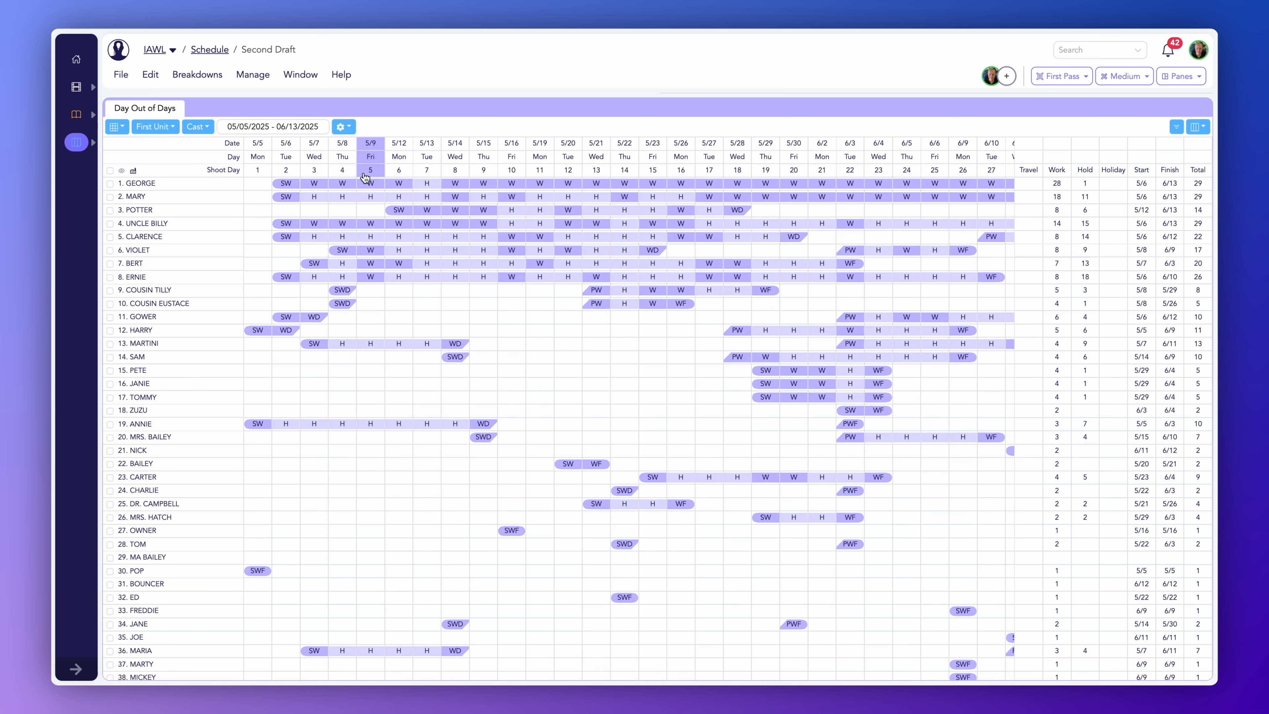
pyautogui.click(343, 127)
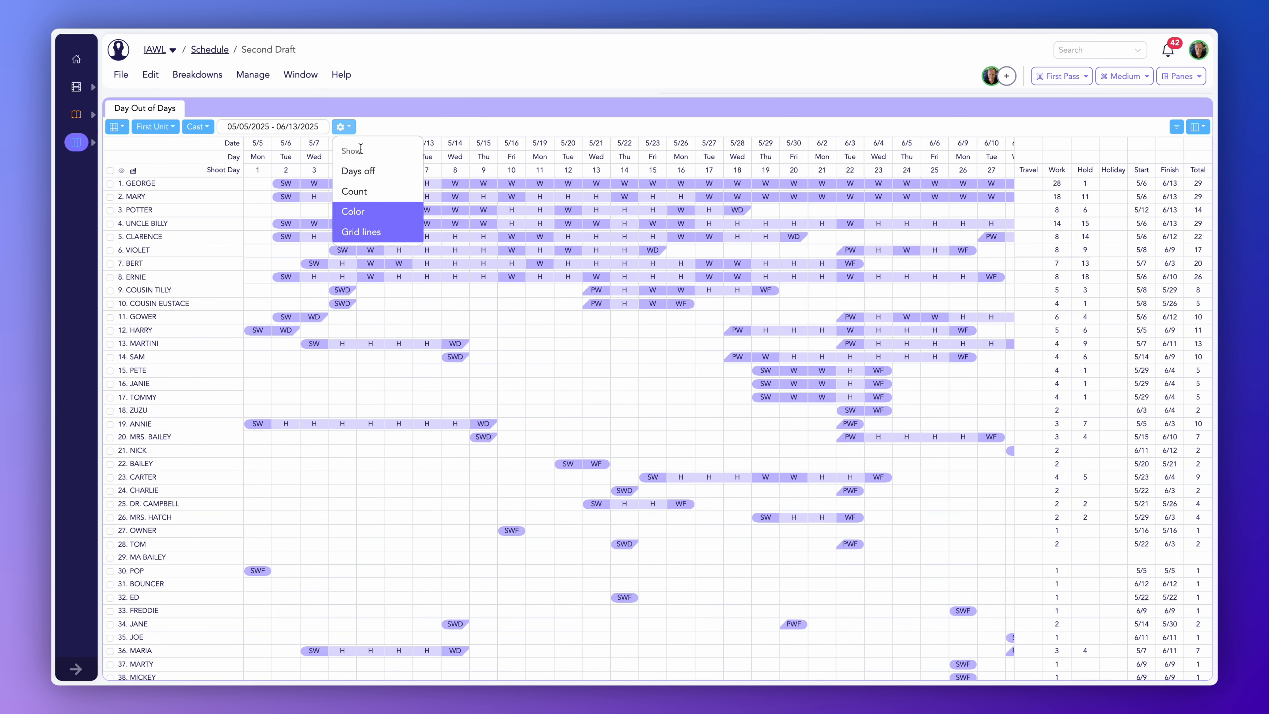
pyautogui.click(363, 192)
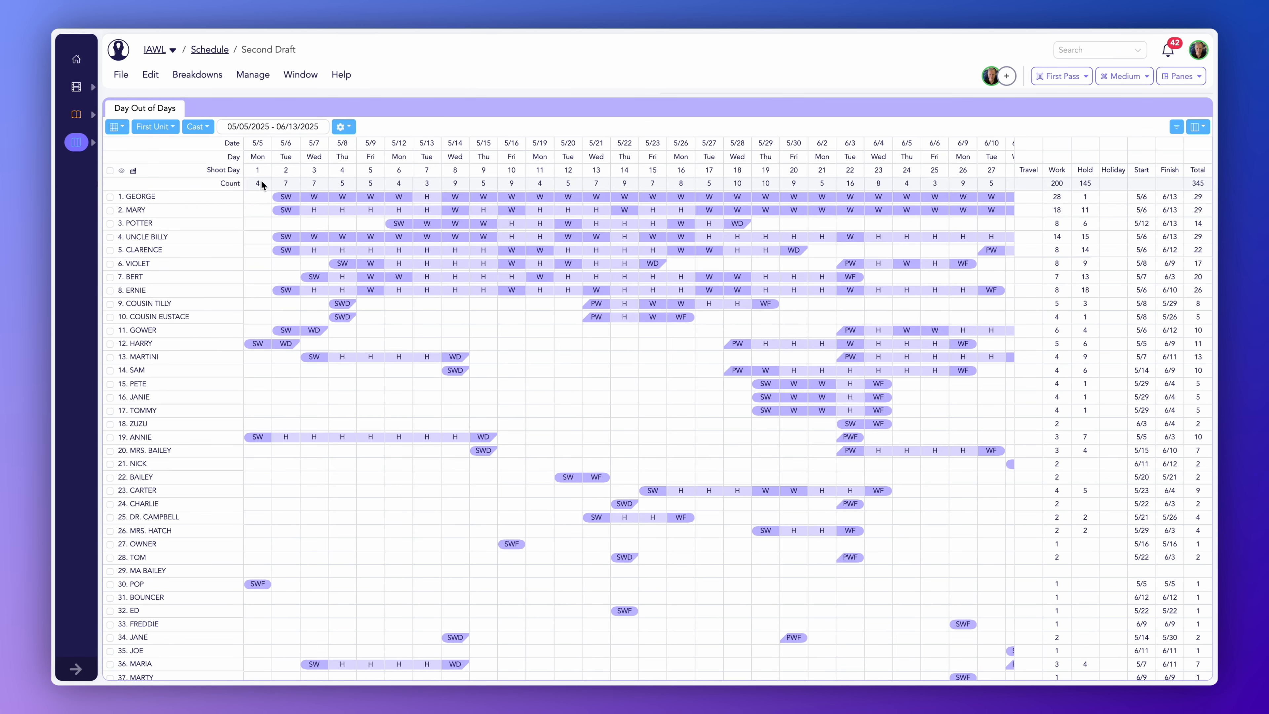
# - Turn off the color and the grid lines in the Day Out of Days grid
pyautogui.click(350, 128)
pyautogui.click(360, 212)
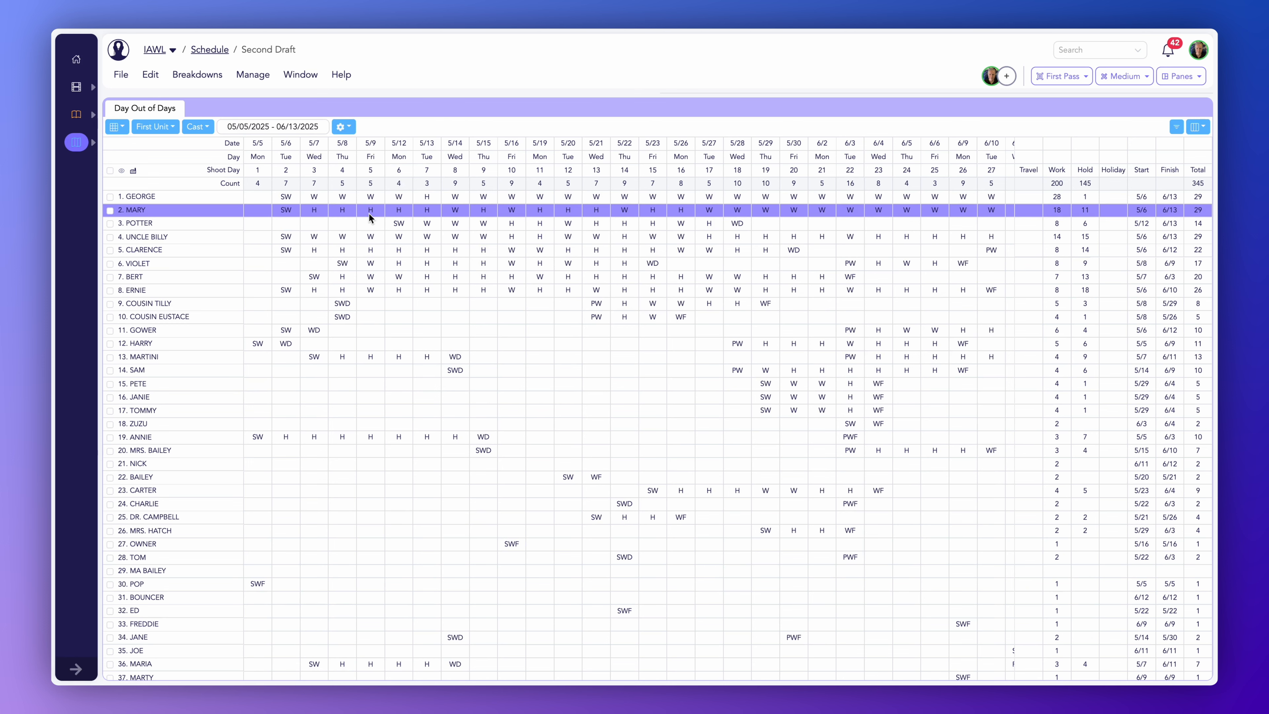
pyautogui.click(342, 127)
pyautogui.click(358, 233)
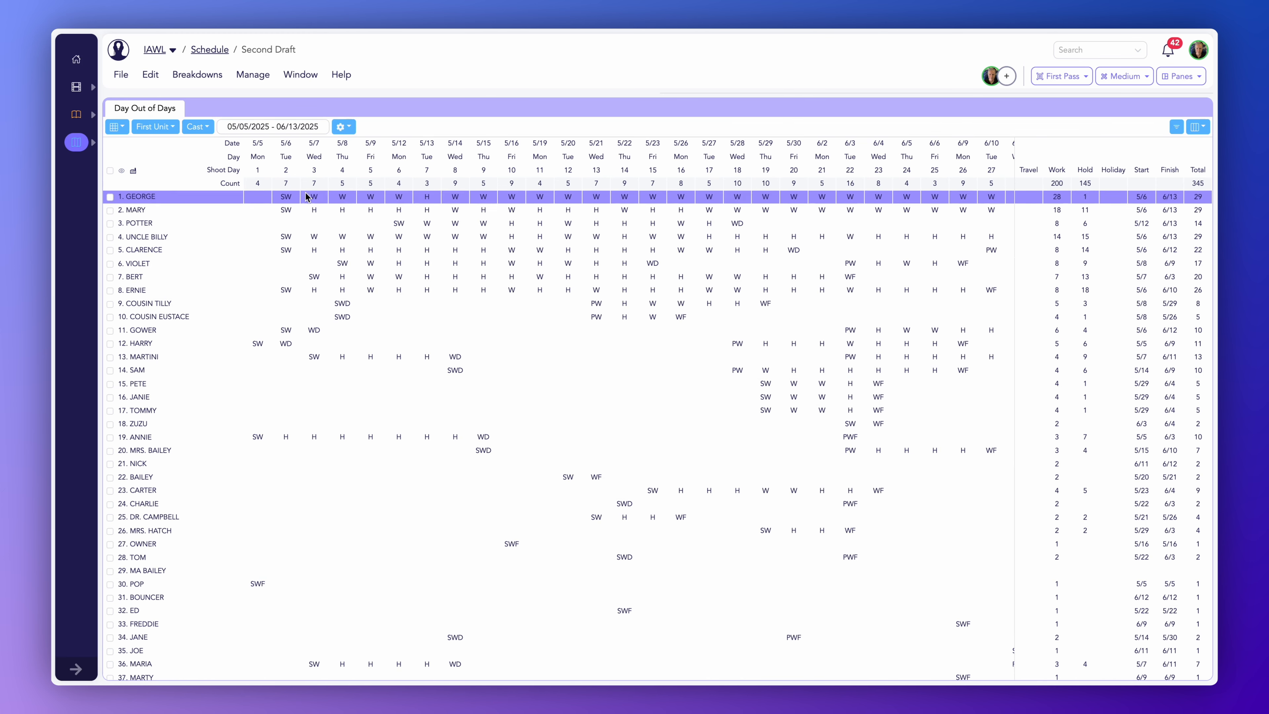
# - Open the additional Day Out of Days settings, review the event abbreviations and drop/pickup options, and close them
pyautogui.click(342, 126)
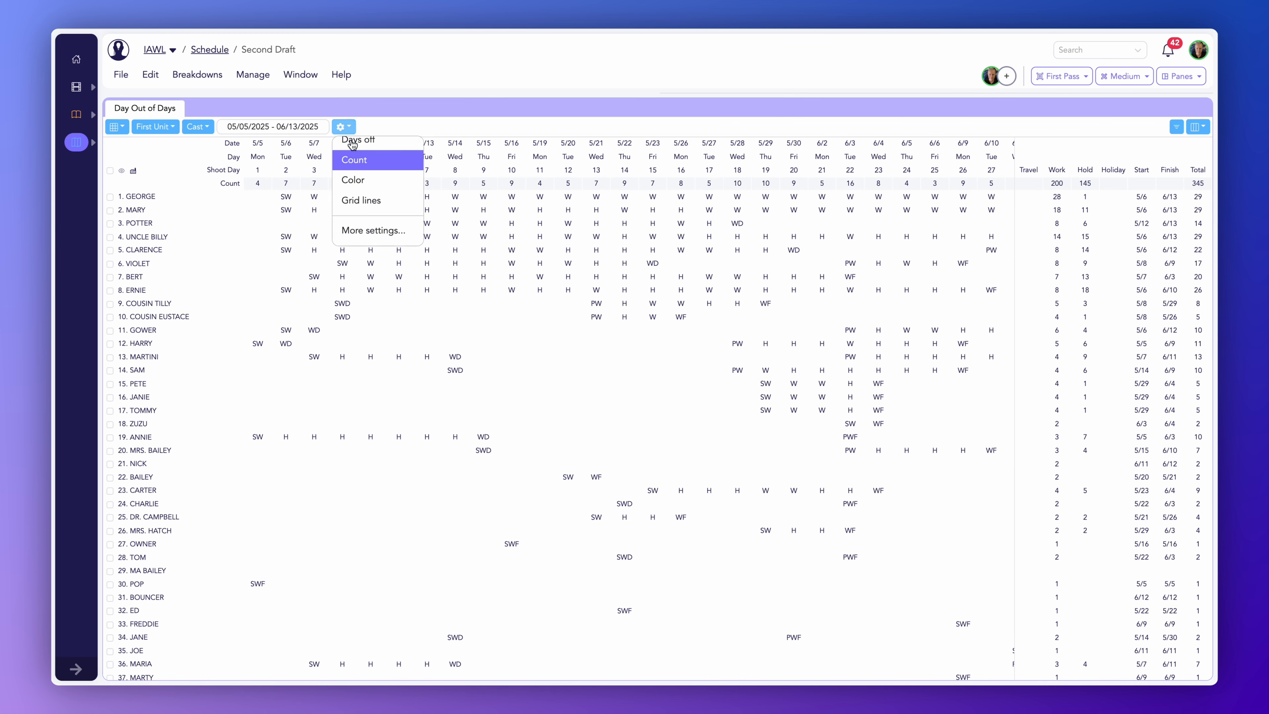
pyautogui.click(365, 233)
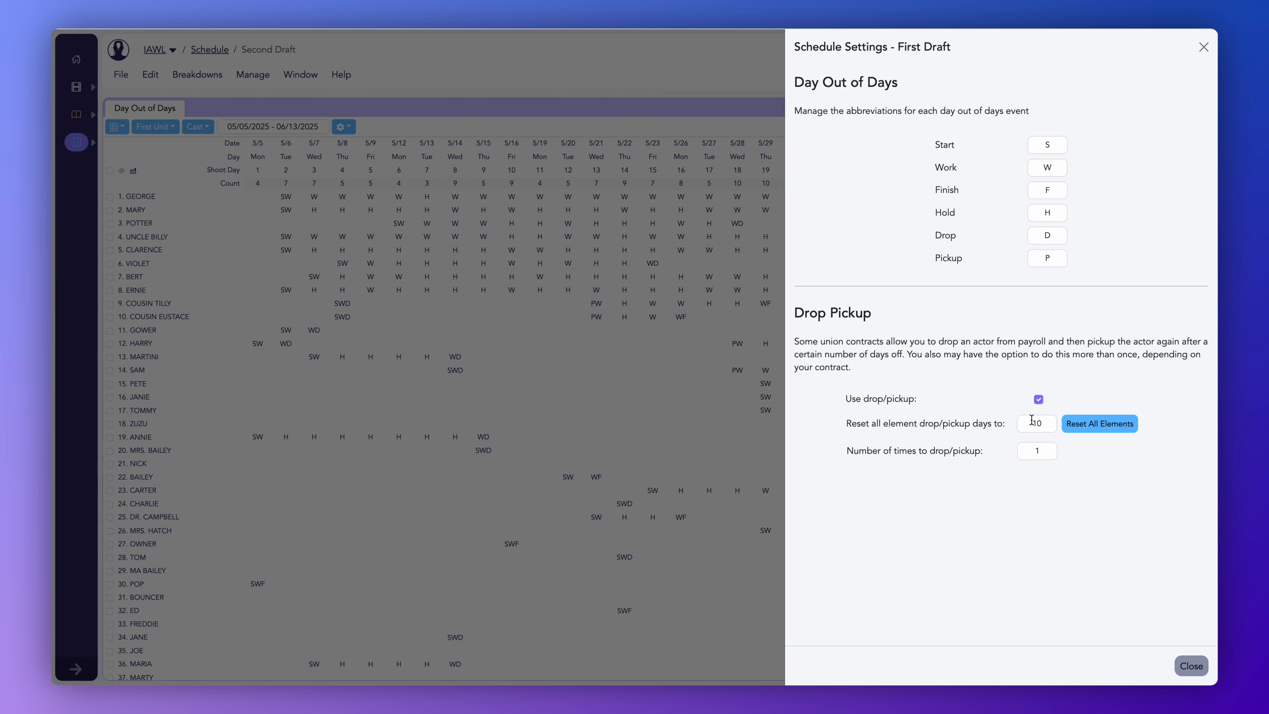
pyautogui.click(1191, 665)
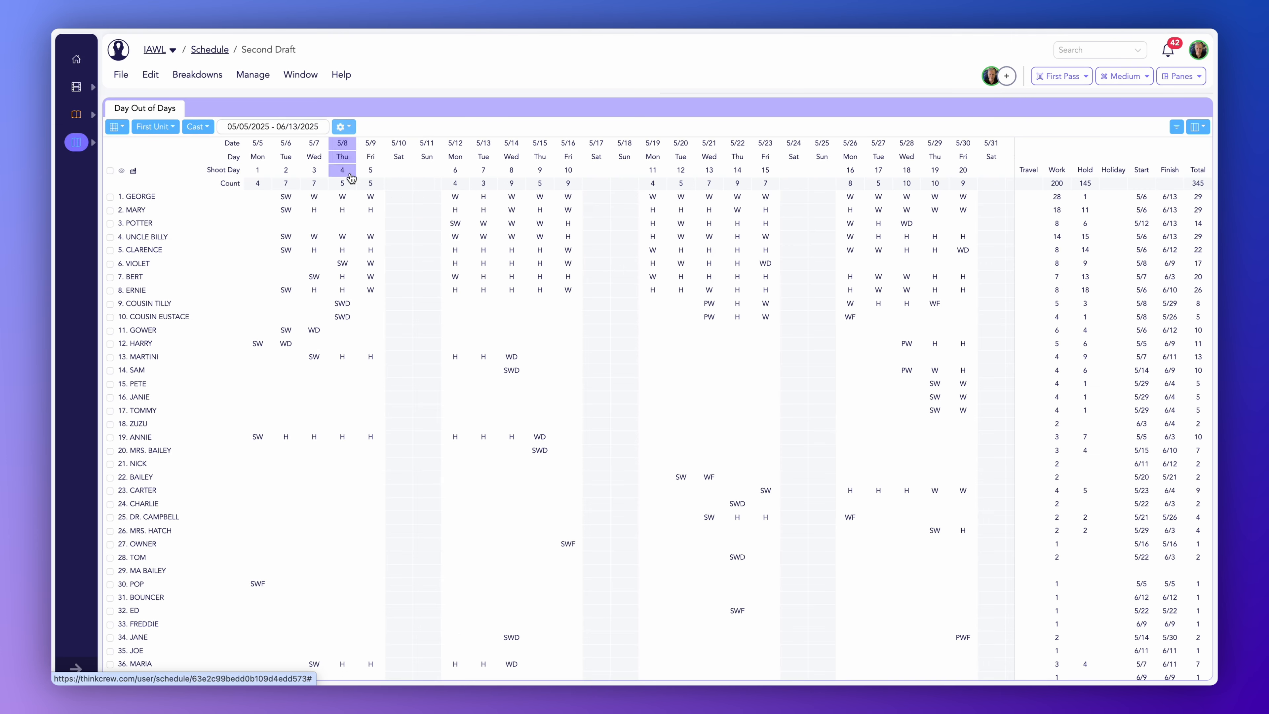
# - Restore the grid's display by showing days off, color and grid lines and hiding the count row
pyautogui.click(343, 127)
pyautogui.click(358, 172)
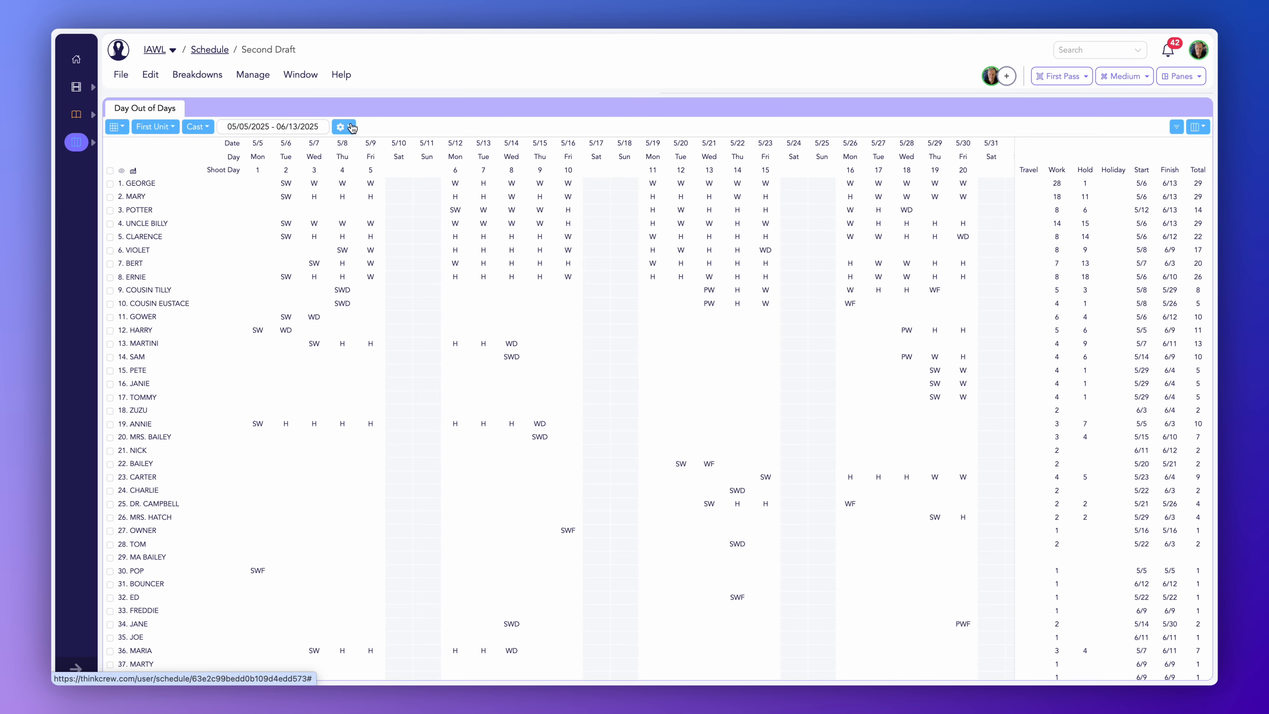
pyautogui.click(343, 126)
pyautogui.click(360, 210)
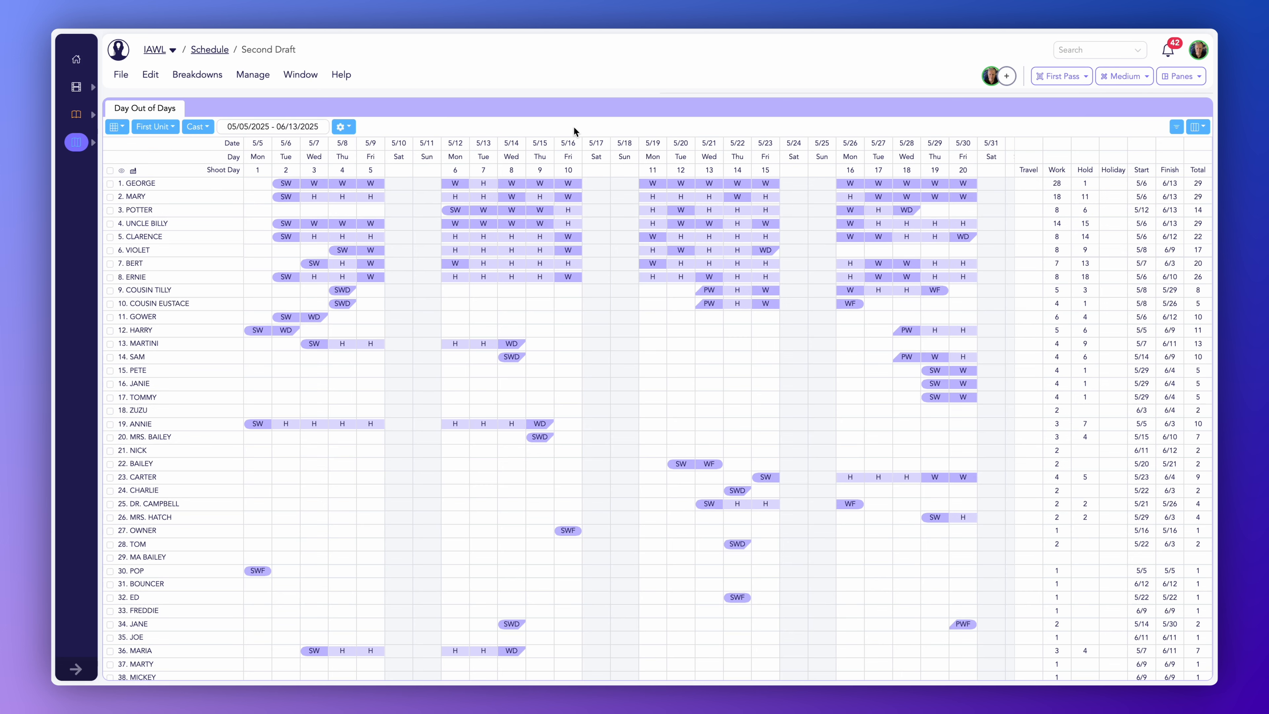
# - Filter the elements by number of days, with the Work filter set to 10
pyautogui.click(1178, 128)
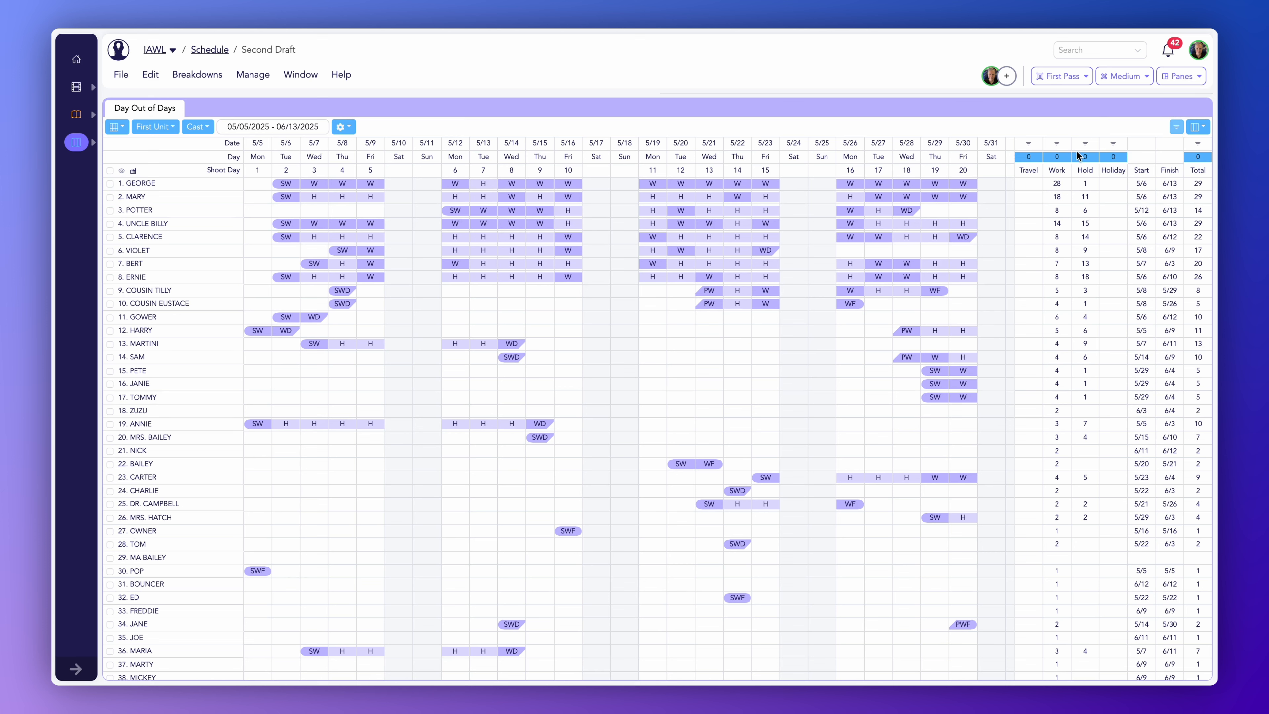
pyautogui.click(1062, 155)
pyautogui.press('BackSpace')
pyautogui.write('10')
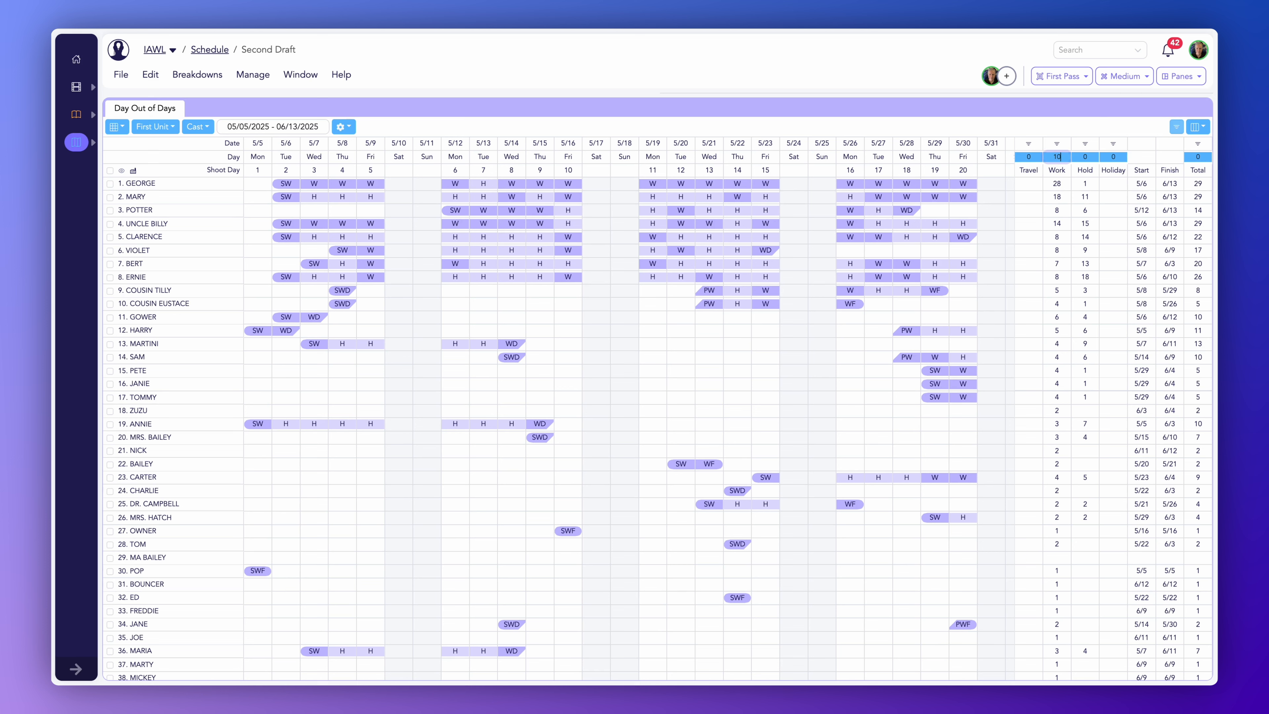
pyautogui.press('Return')
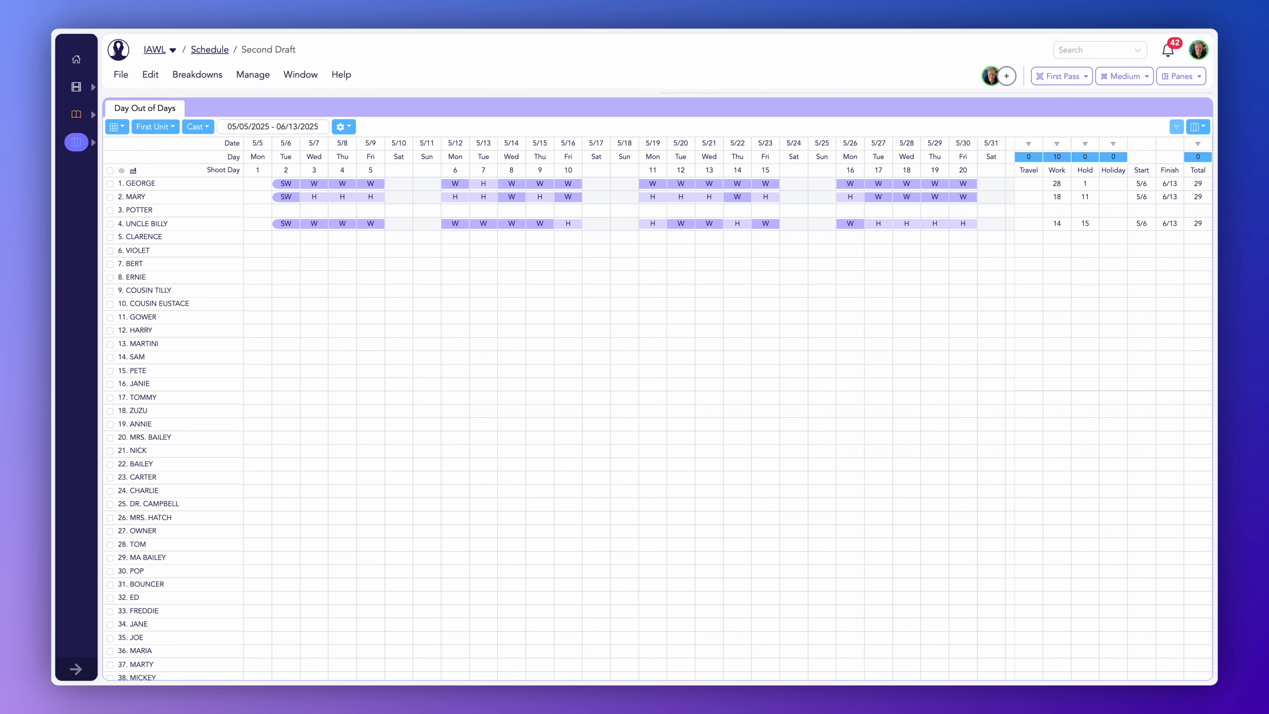
# - Set the Hold filter to 2 and turn off filtering by number of days
pyautogui.click(1093, 159)
pyautogui.press('BackSpace')
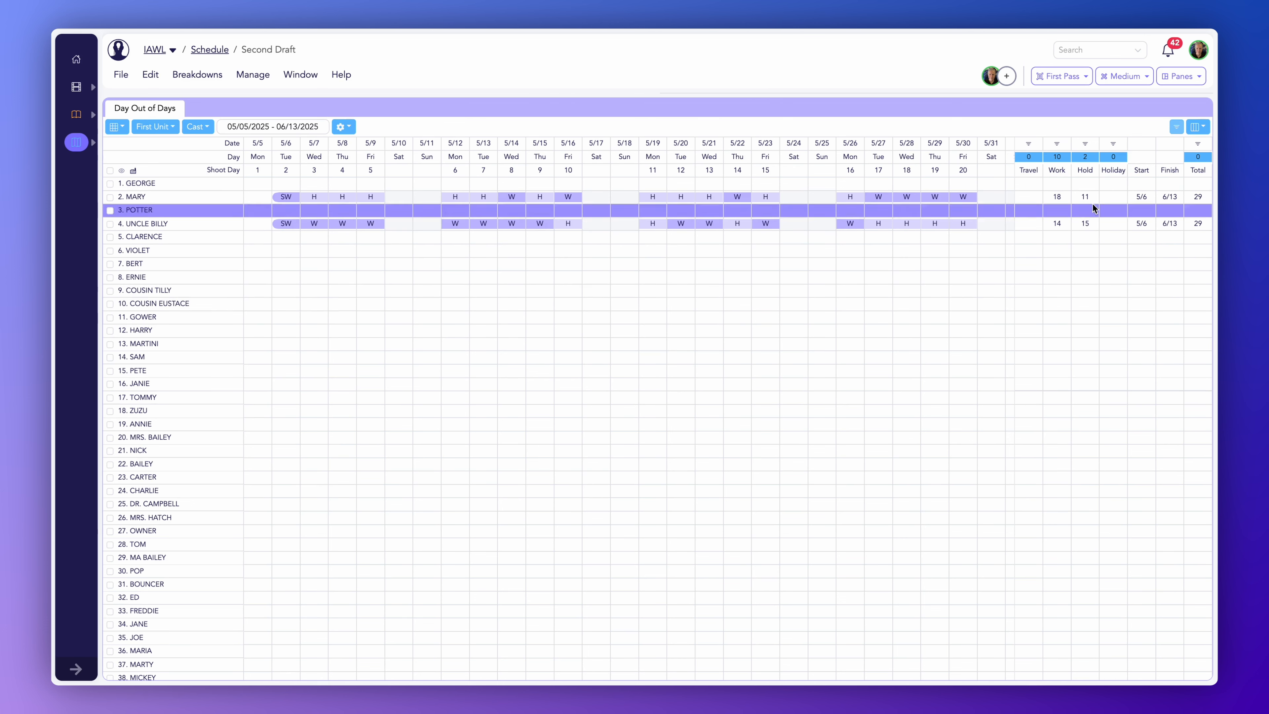
pyautogui.click(1178, 128)
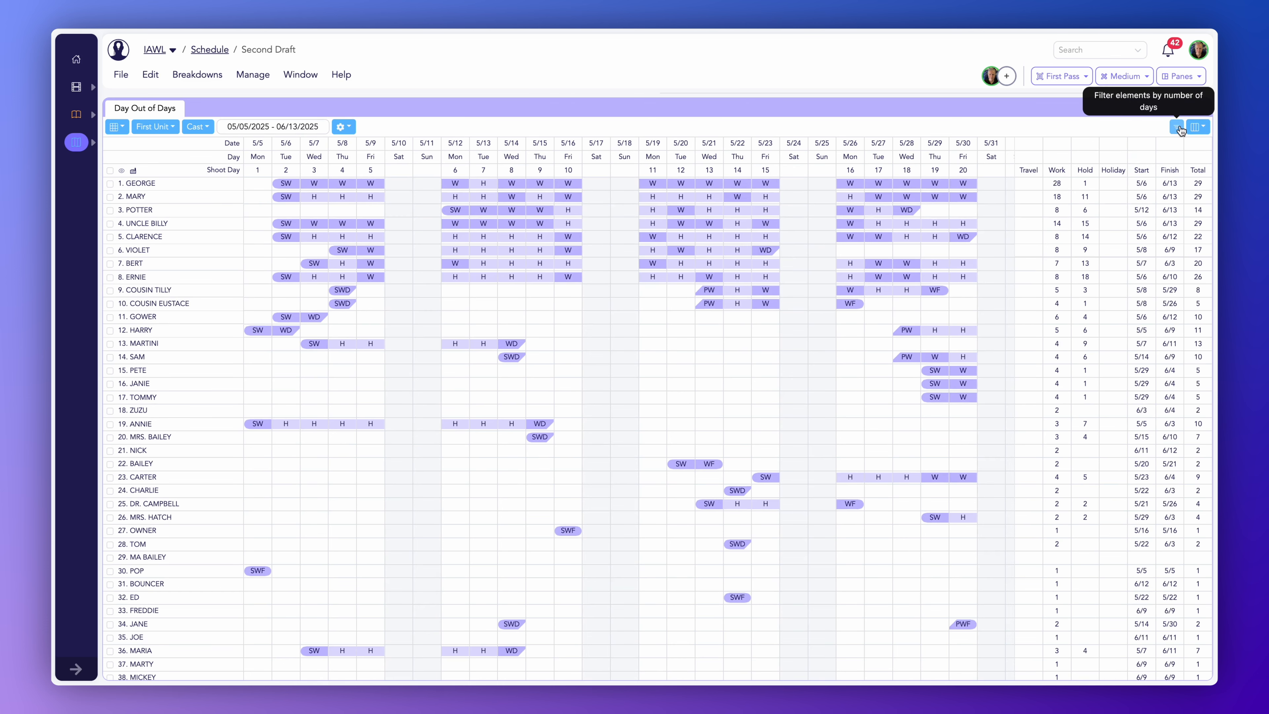
# - Look through the available totals columns and add the Fitting column to the grid
pyautogui.click(1201, 128)
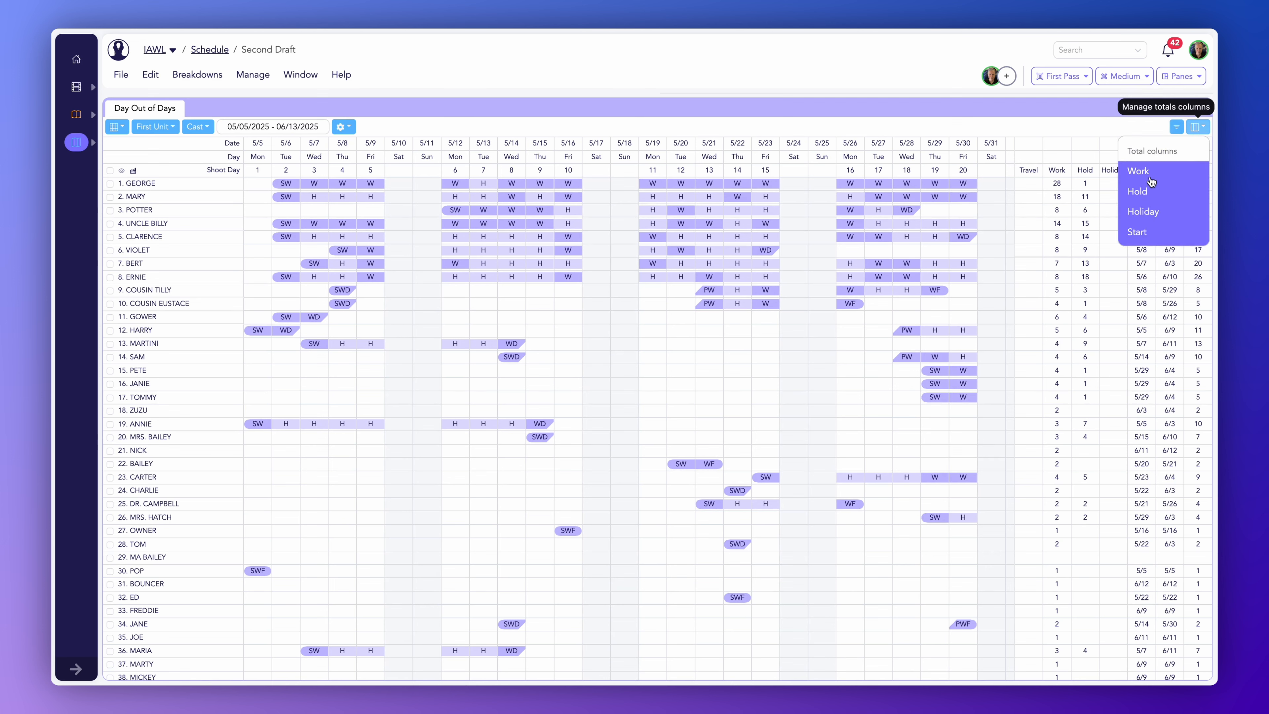
pyautogui.scroll(-3, 1151, 184)
pyautogui.scroll(3, 1151, 184)
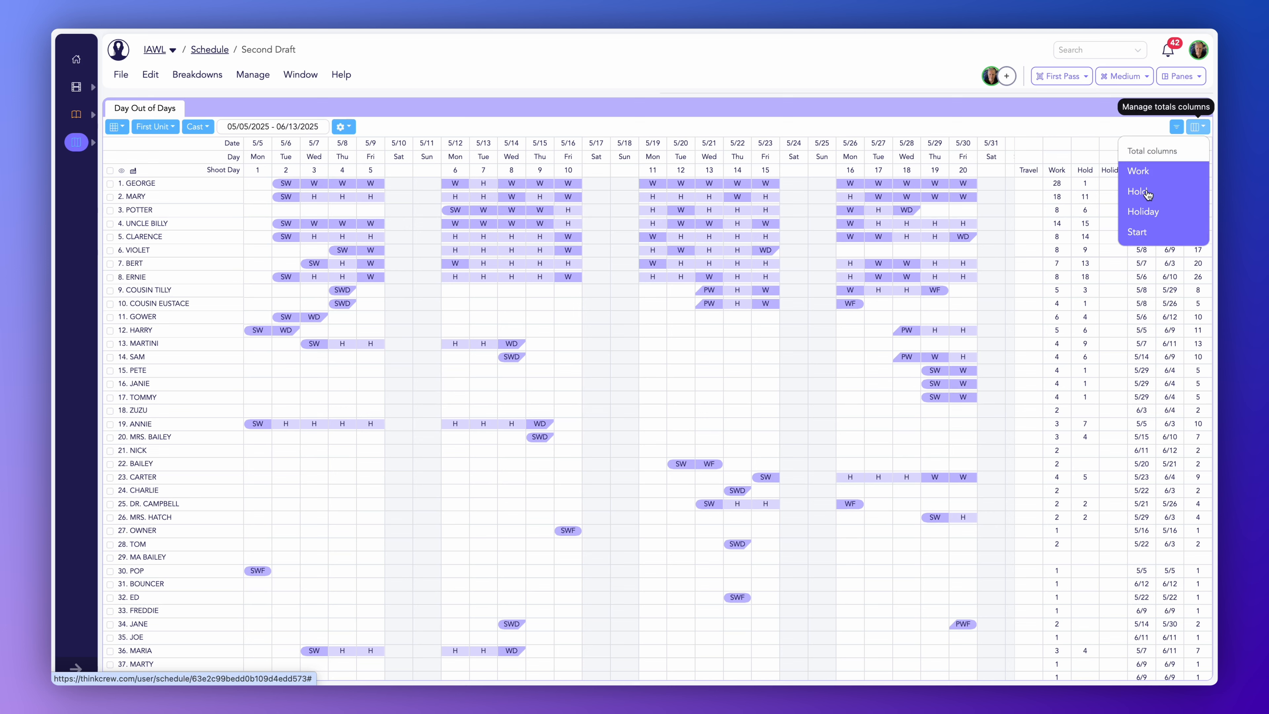
pyautogui.scroll(-3, 1148, 194)
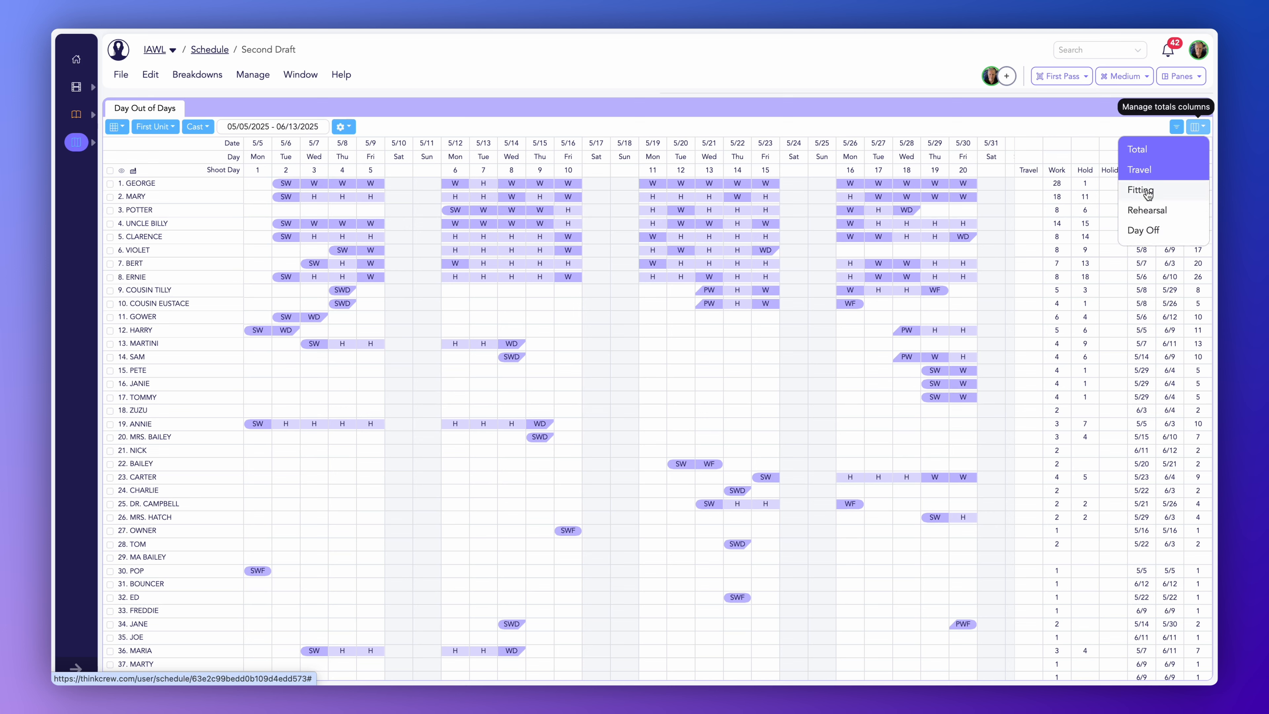
pyautogui.click(1144, 191)
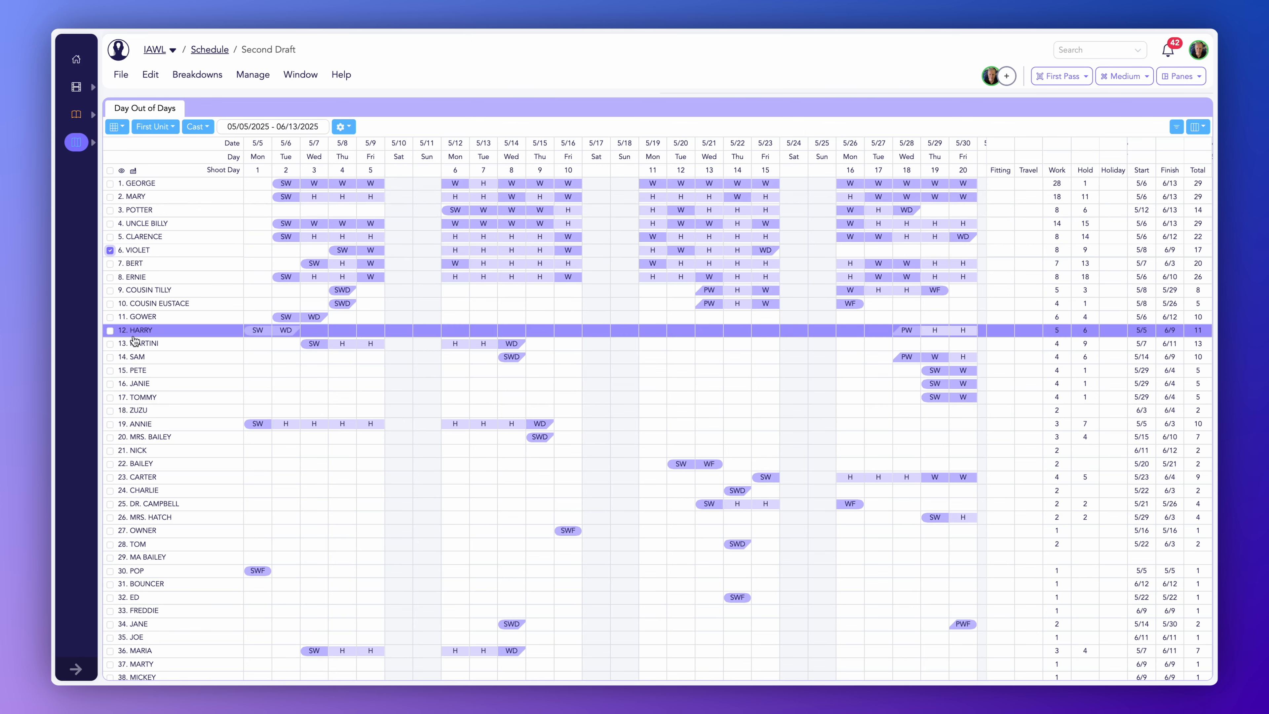
# - Add Dr. Campbell and Teller to the cast selection that already includes Violet, and check the selected rows
pyautogui.scroll(-5, 148, 334)
pyautogui.click(111, 340)
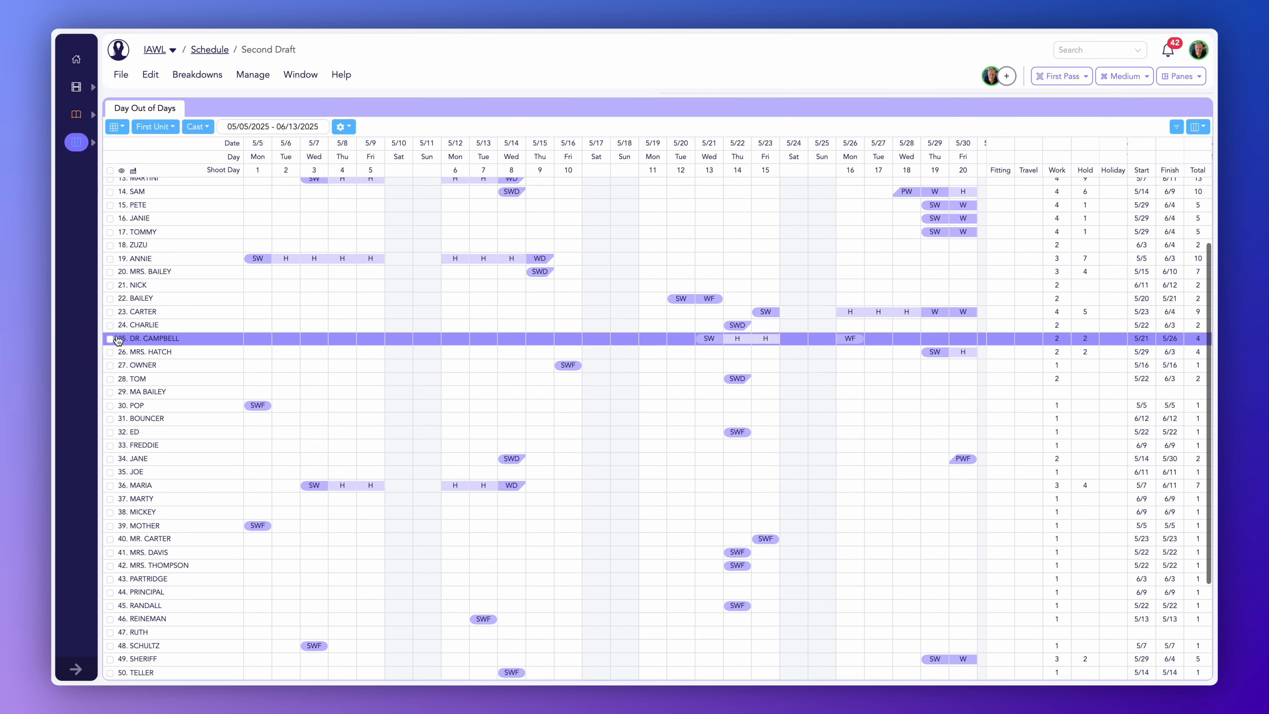
pyautogui.scroll(-5, 179, 339)
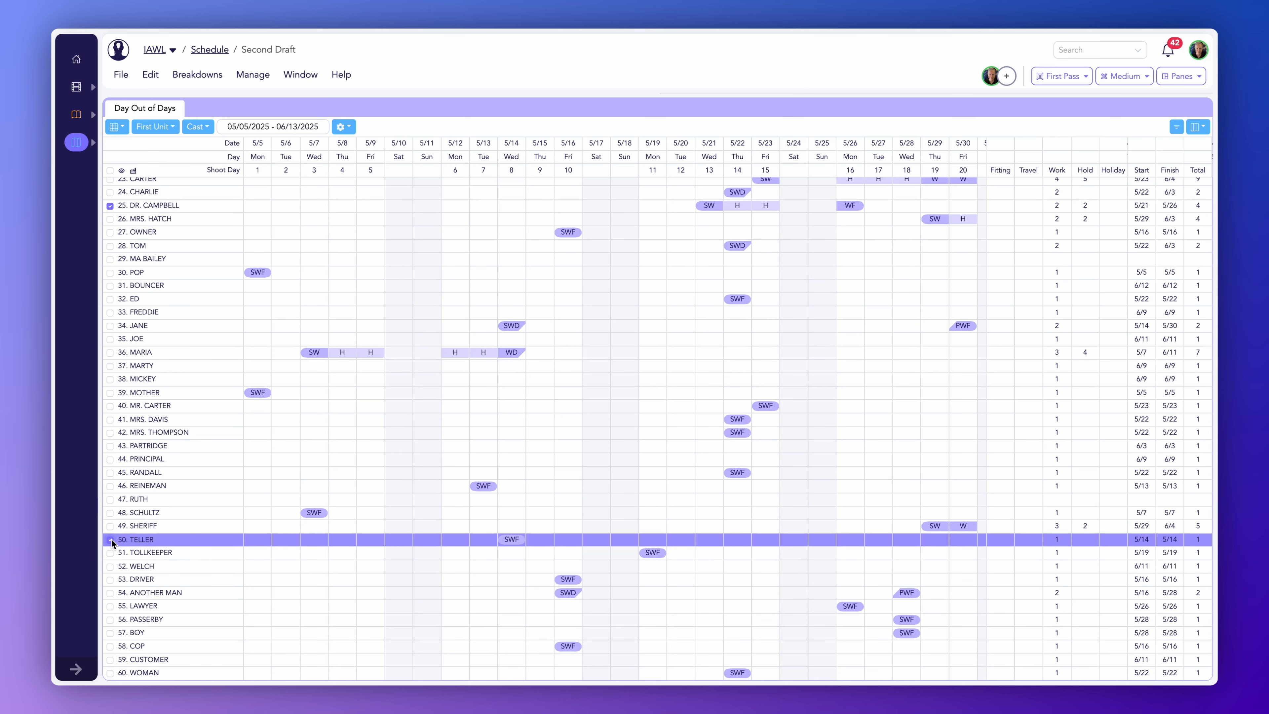
pyautogui.scroll(5, 144, 547)
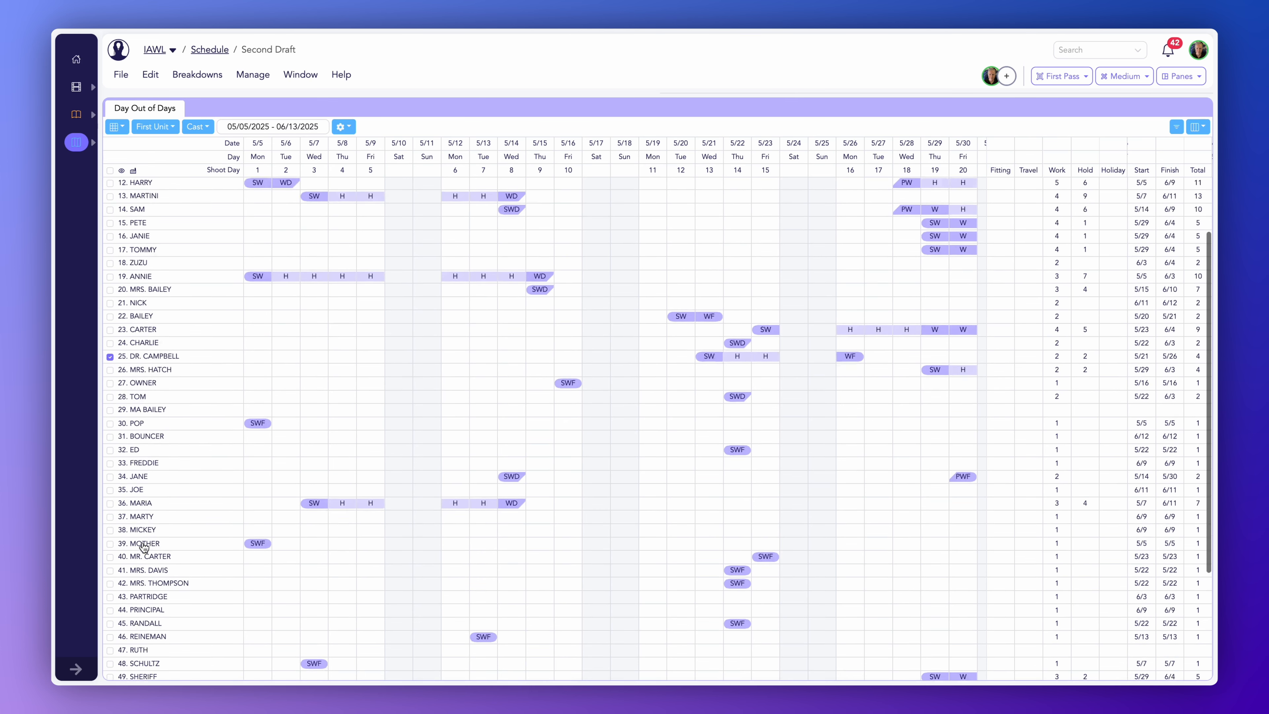
pyautogui.scroll(5, 144, 547)
pyautogui.scroll(-6, 144, 546)
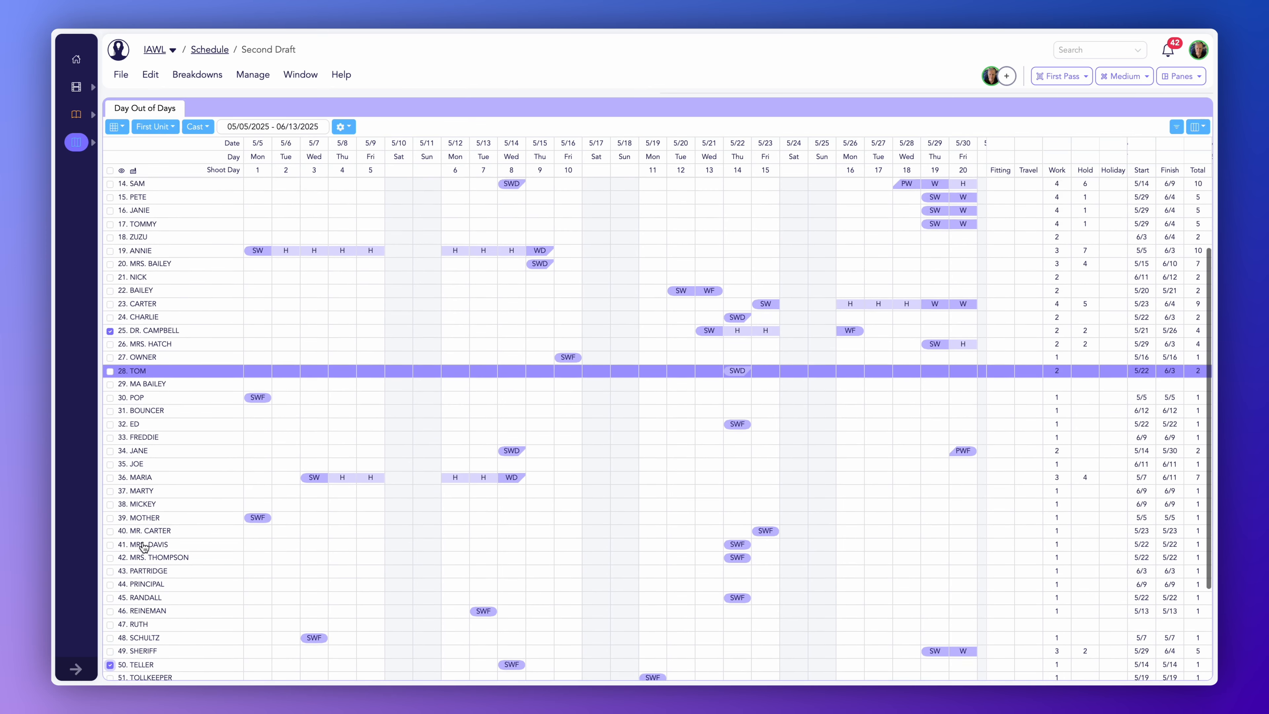
pyautogui.scroll(-4, 144, 547)
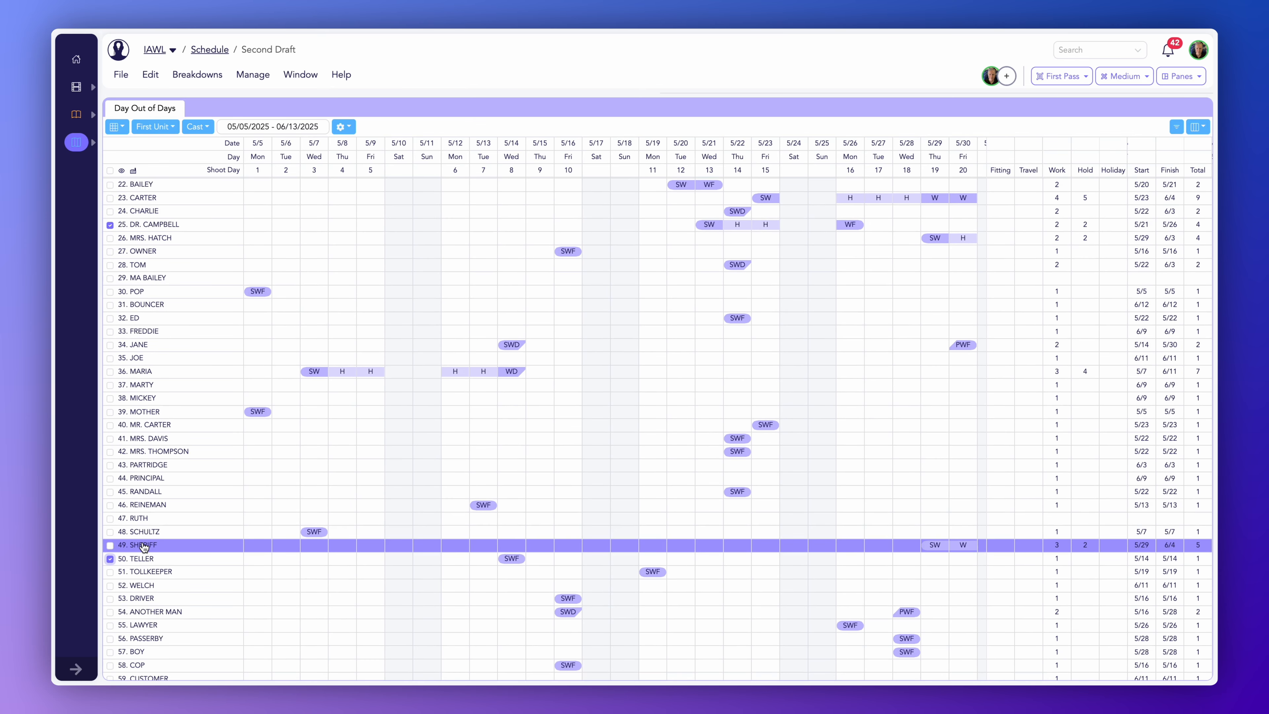
pyautogui.scroll(10, 144, 547)
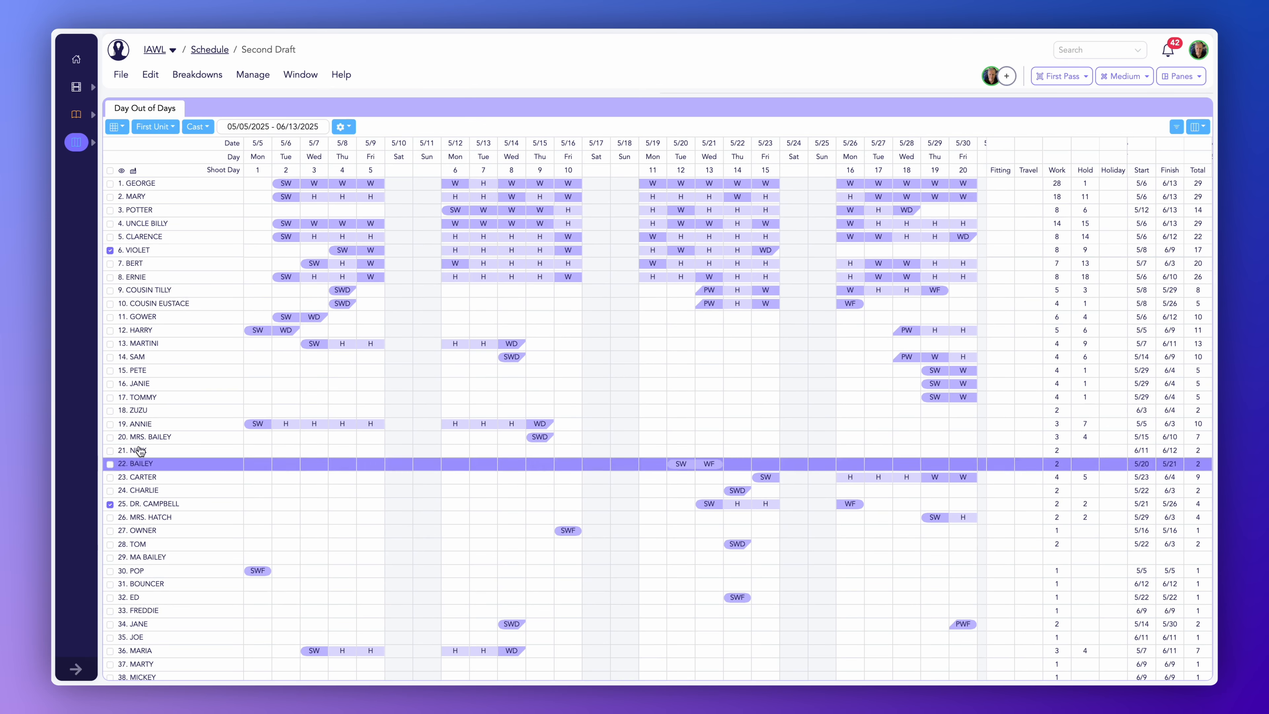
# - Show only the selected elements and restore the list, and hide and reshow the elements that have no scheduled days
pyautogui.click(122, 172)
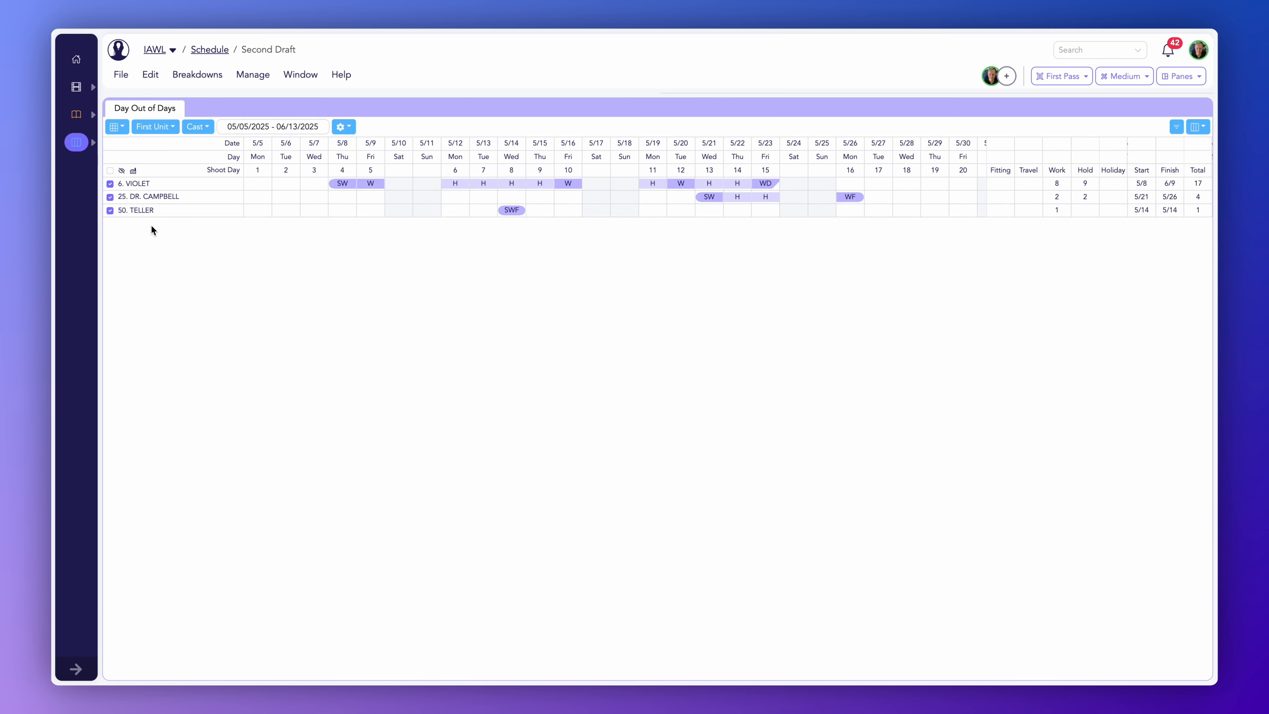
pyautogui.click(122, 172)
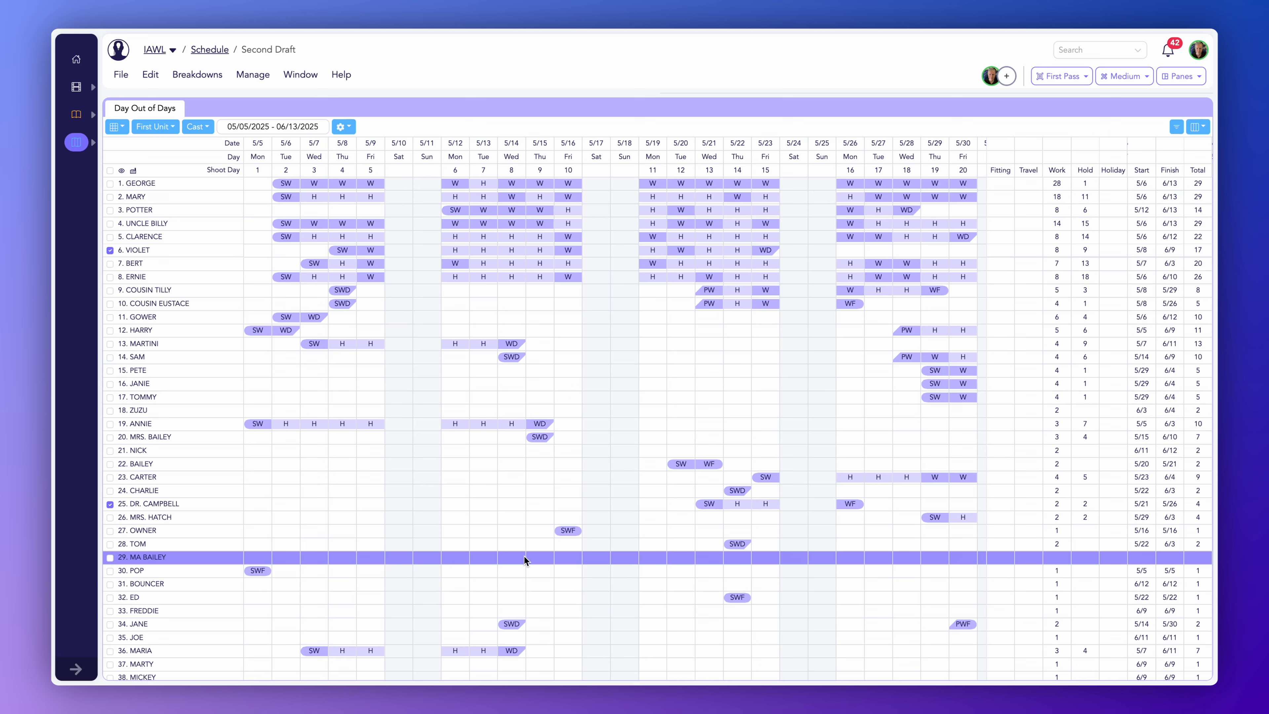
pyautogui.click(133, 171)
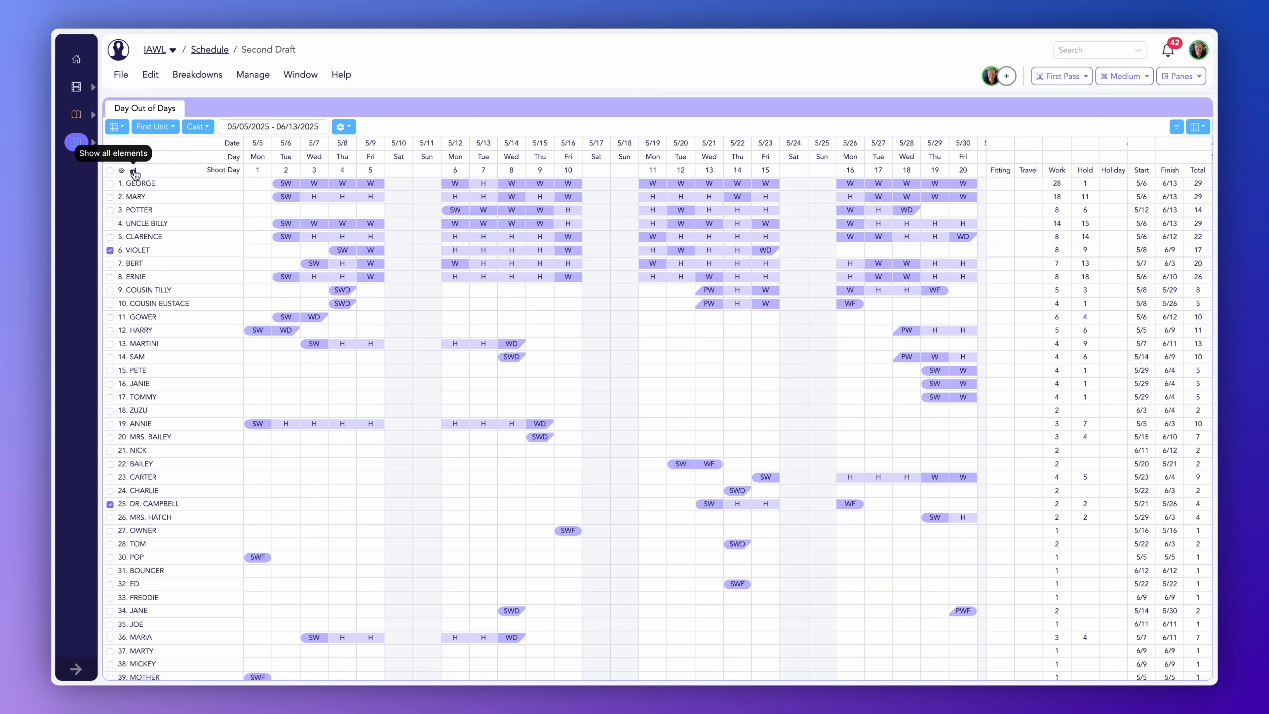
pyautogui.click(134, 172)
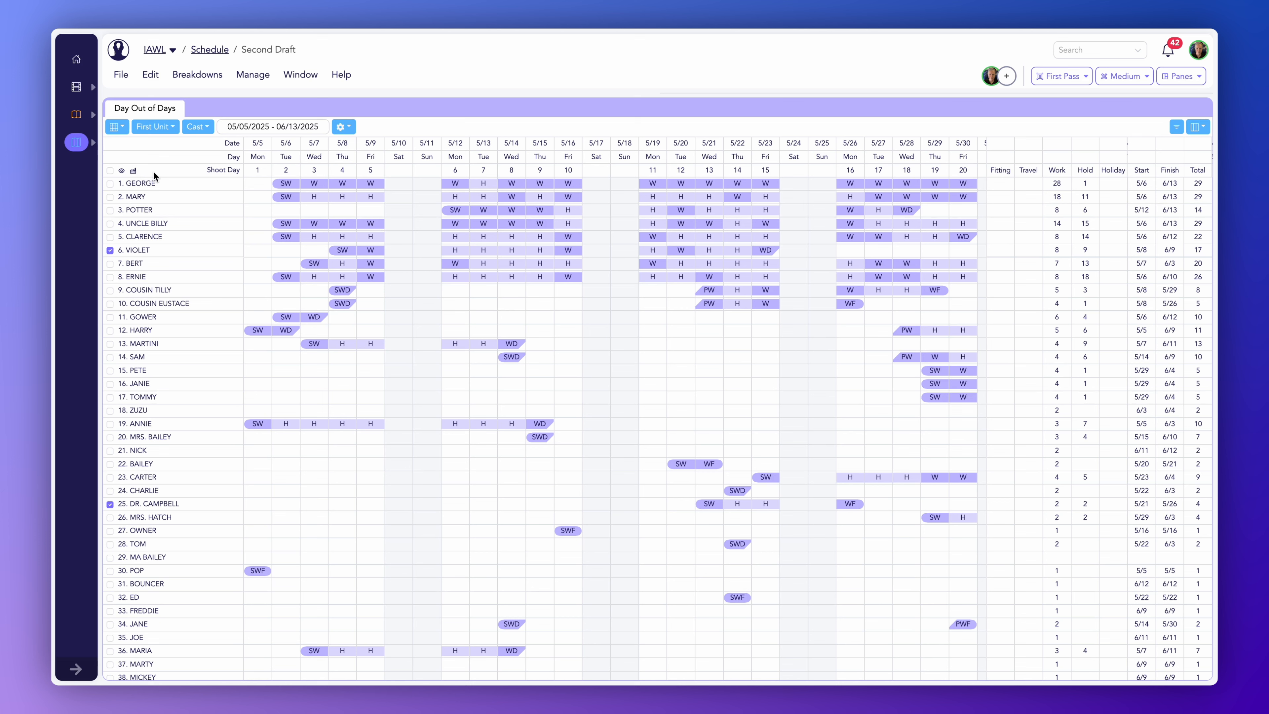
# - Move the 5/9 shoot day to 5/5, and the 5/14 and 5/15 shoot days to 5/16 and 5/19
pyautogui.click(370, 167)
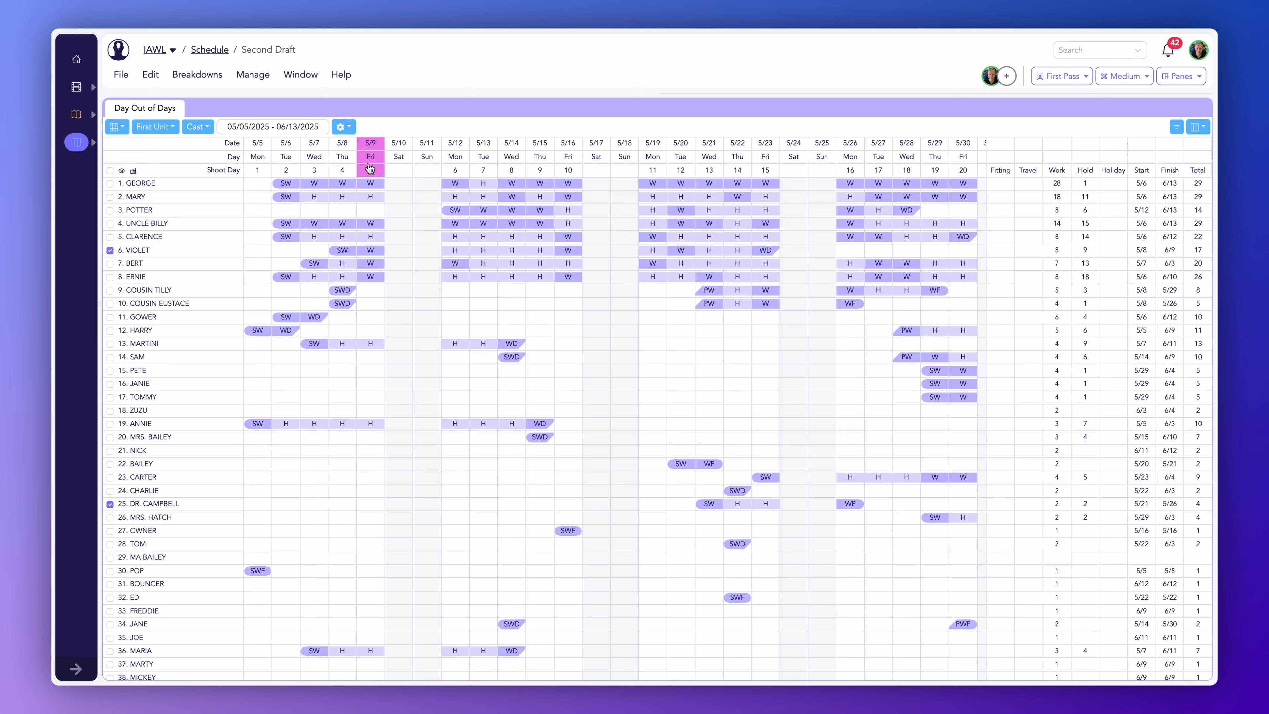
pyautogui.moveTo(370, 168); pyautogui.dragTo(254, 163)
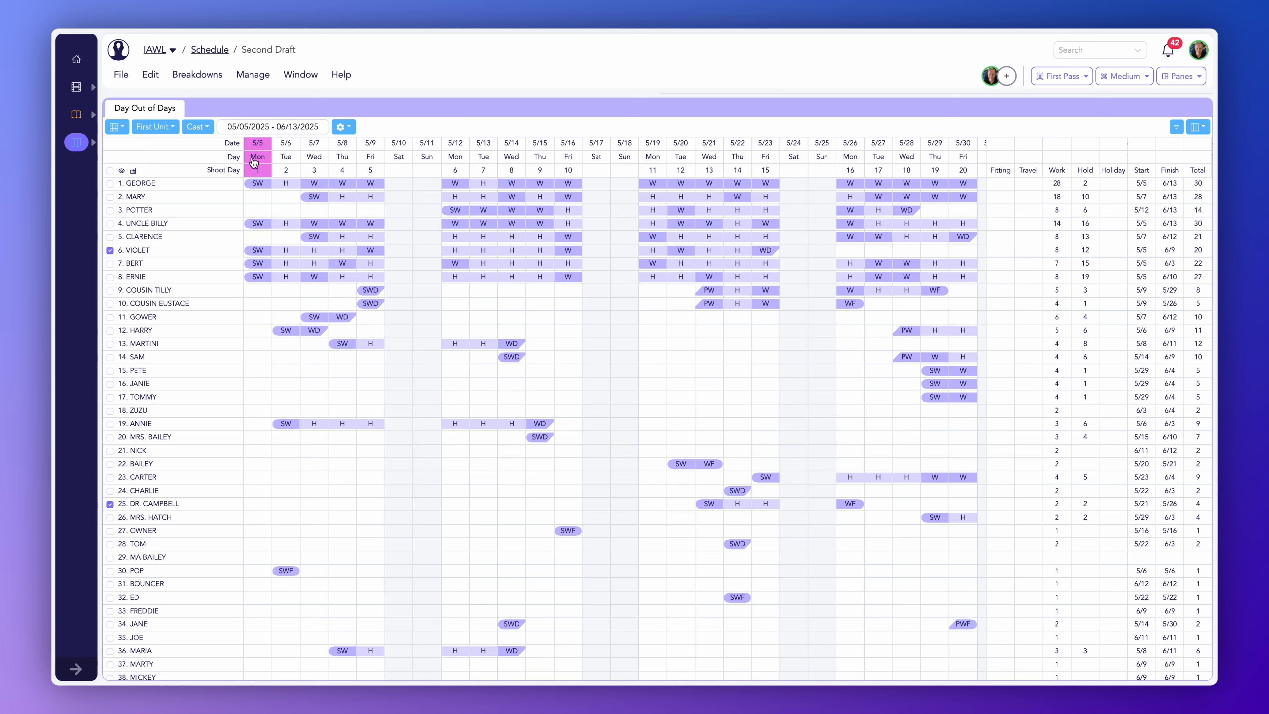
pyautogui.click(535, 164)
pyautogui.keyDown('shift'); pyautogui.click(506, 166); pyautogui.keyUp('shift')
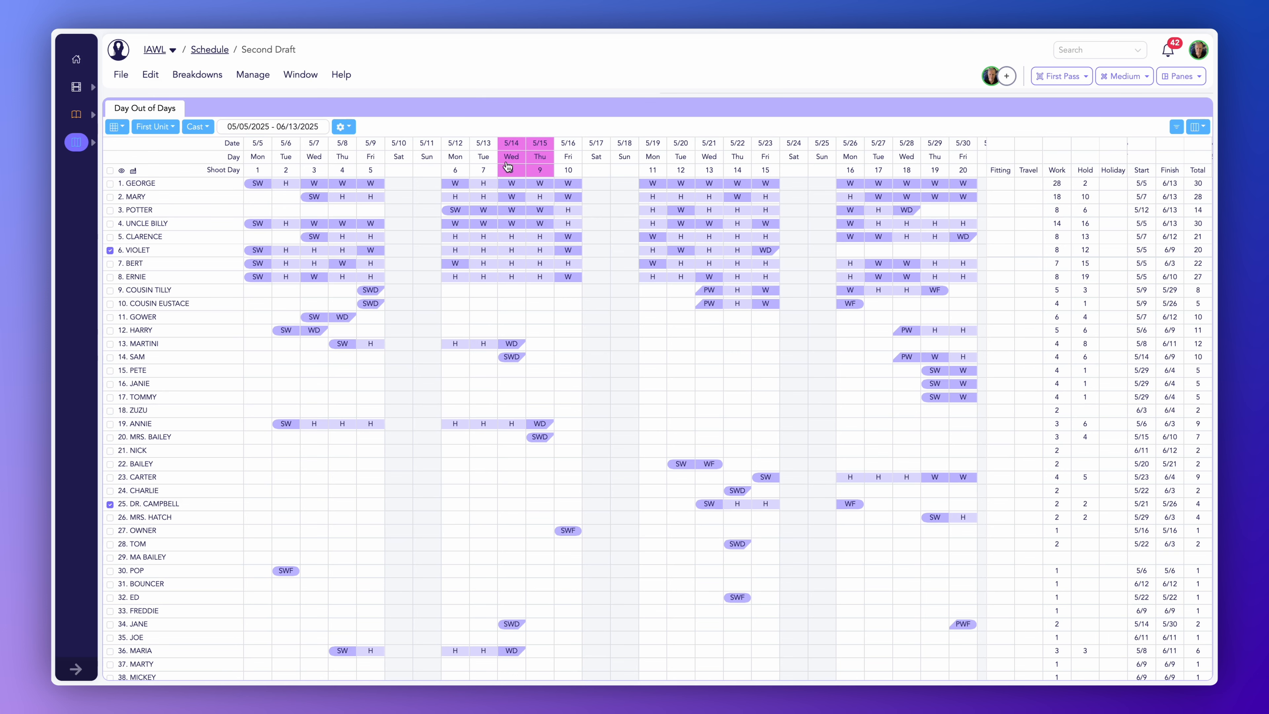
pyautogui.moveTo(505, 165); pyautogui.dragTo(669, 161)
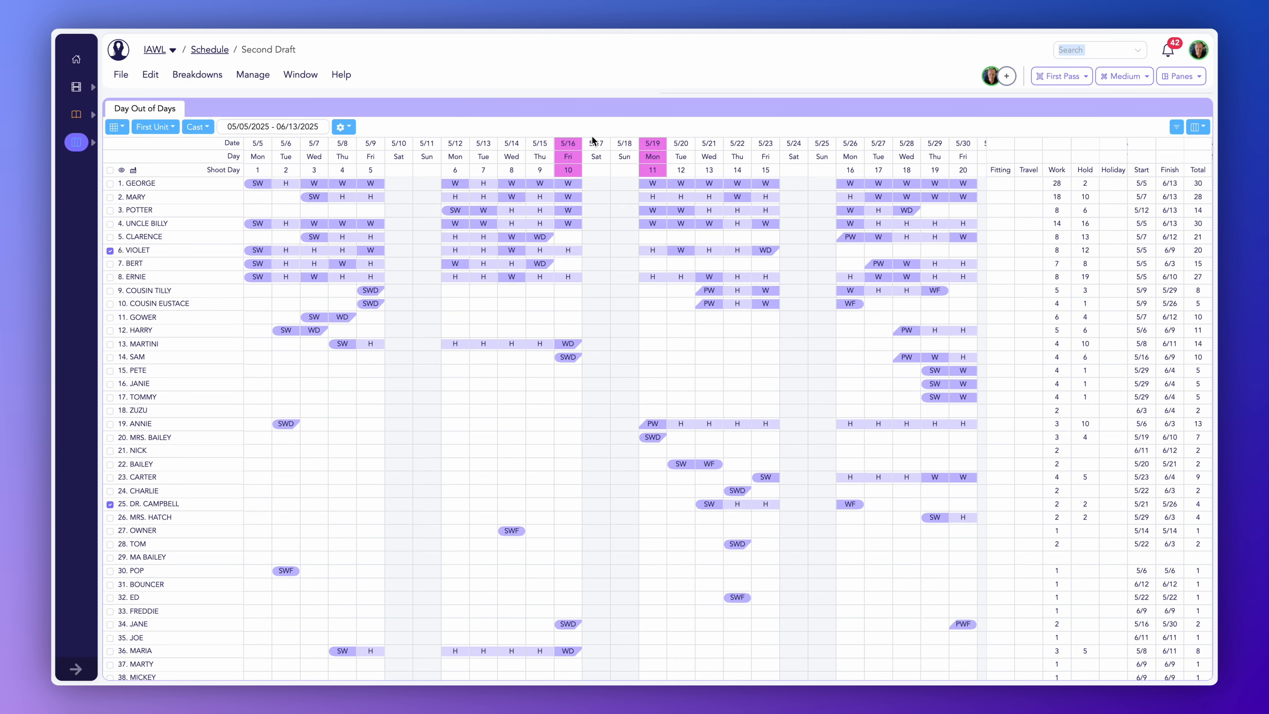
# - Shrink the Day Out of Days pane to reveal the breakdown and stripboard, and move the 5/6 shoot day ahead of 5/5
pyautogui.moveTo(590, 94); pyautogui.dragTo(601, 418)
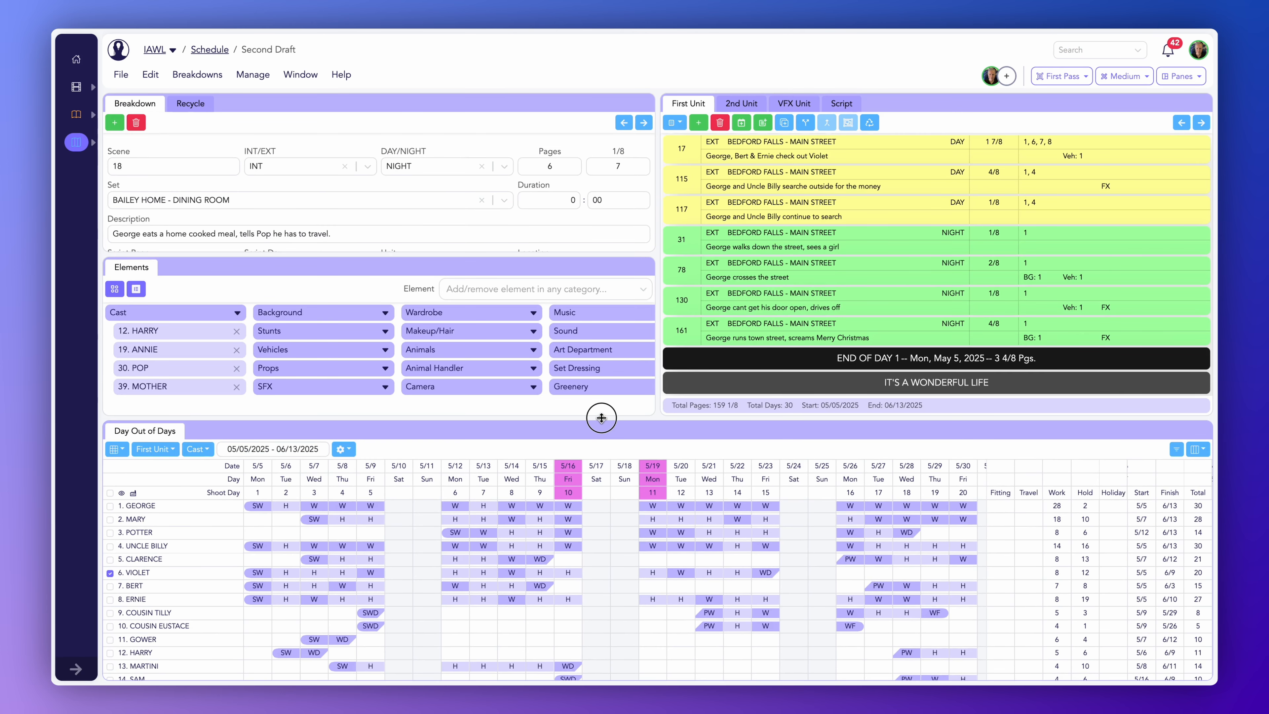
pyautogui.click(293, 490)
pyautogui.moveTo(292, 490); pyautogui.dragTo(261, 490)
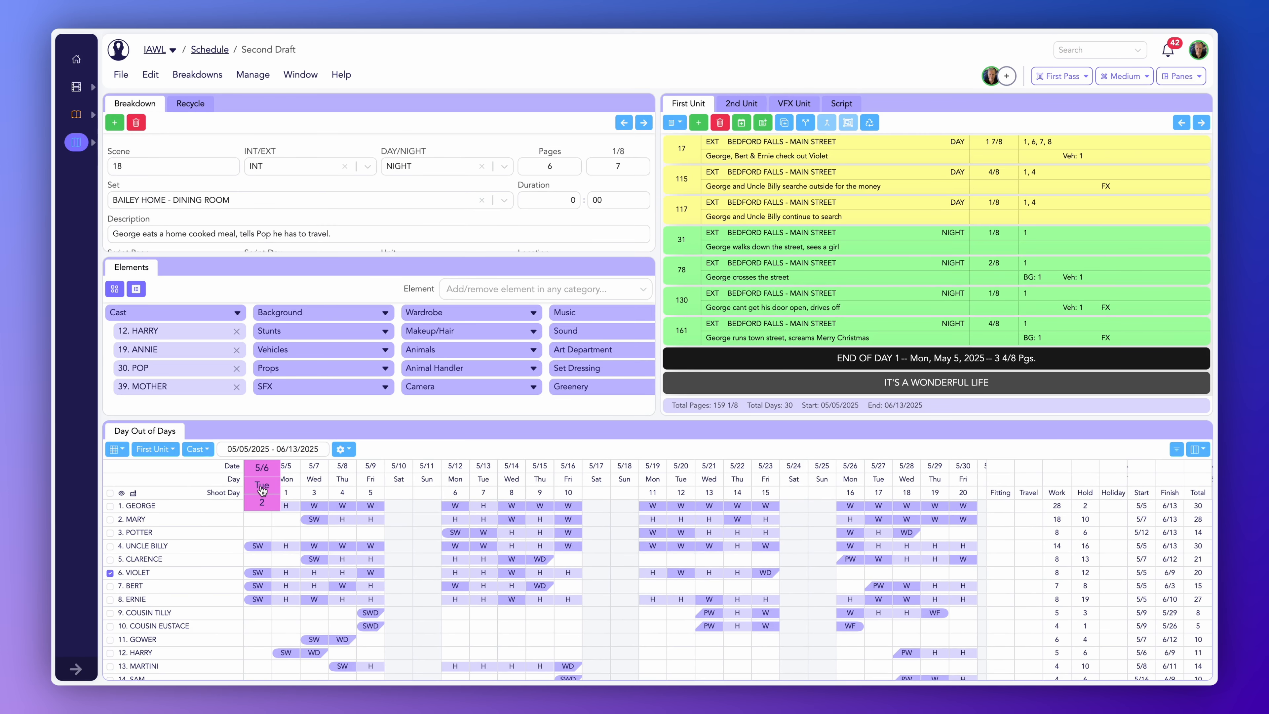